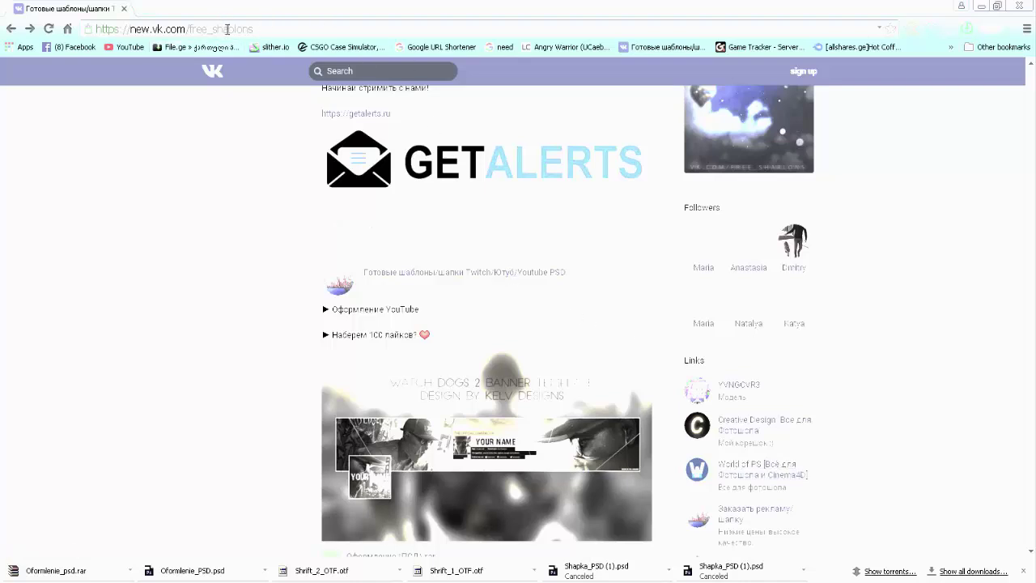
Step: Copy the VK free-templates group's full page address from the address bar
left_click(316, 19)
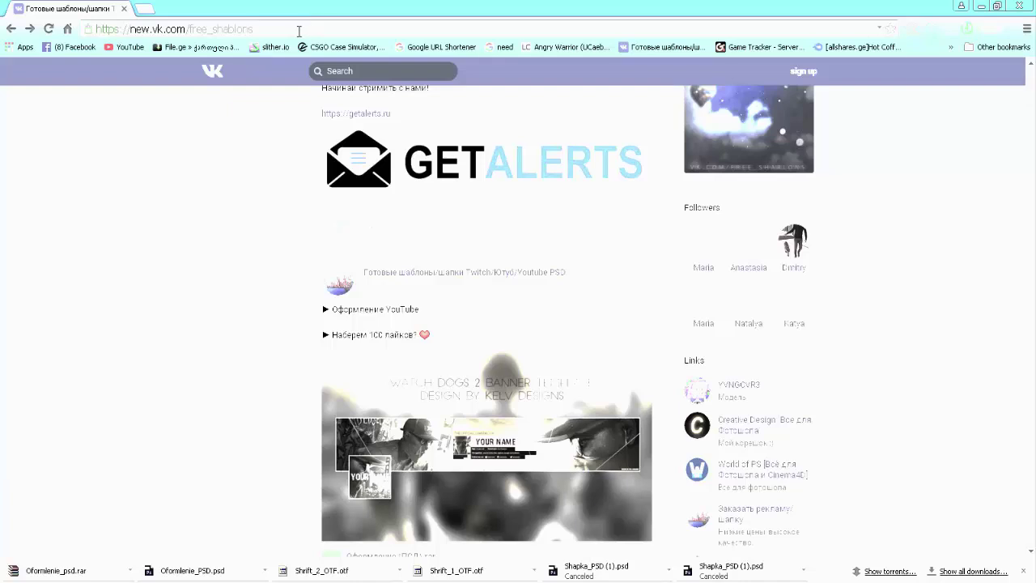
left_click_drag(299, 31, 104, 29)
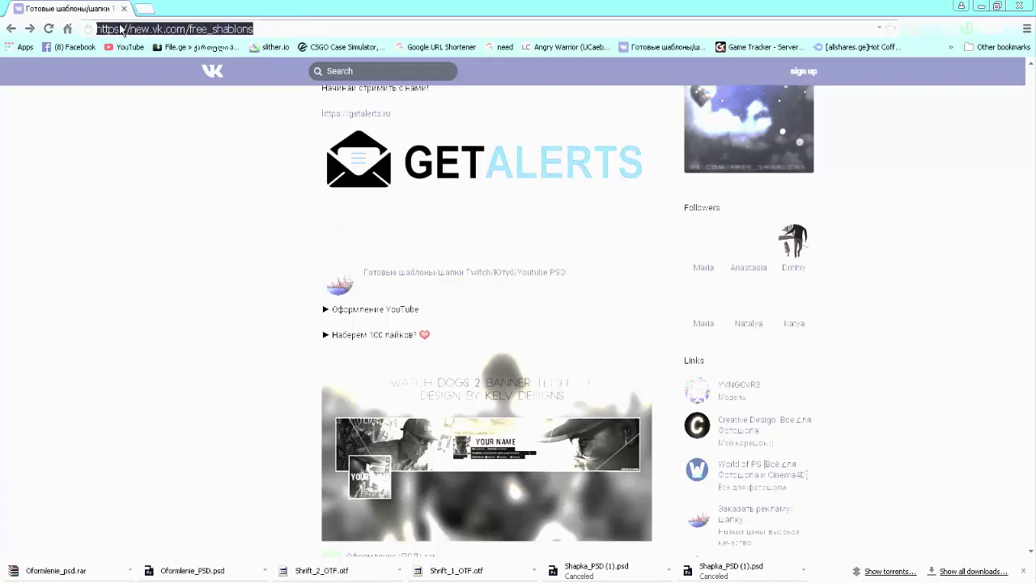
right_click(119, 28)
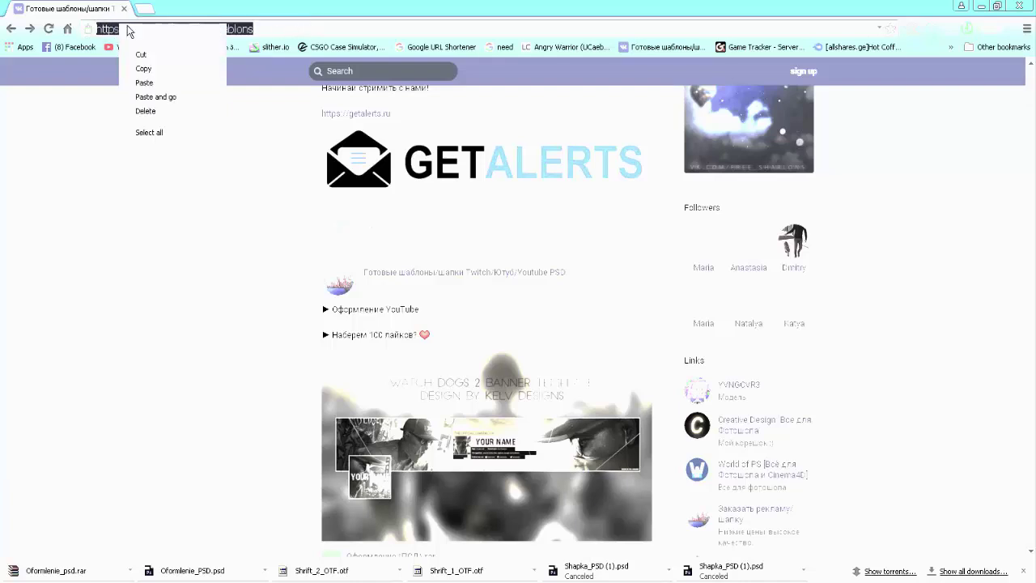
left_click(150, 70)
Step: Scroll down the group's feed of template posts
scroll(295, 269, "down", 2)
scroll(348, 298, "down", 1)
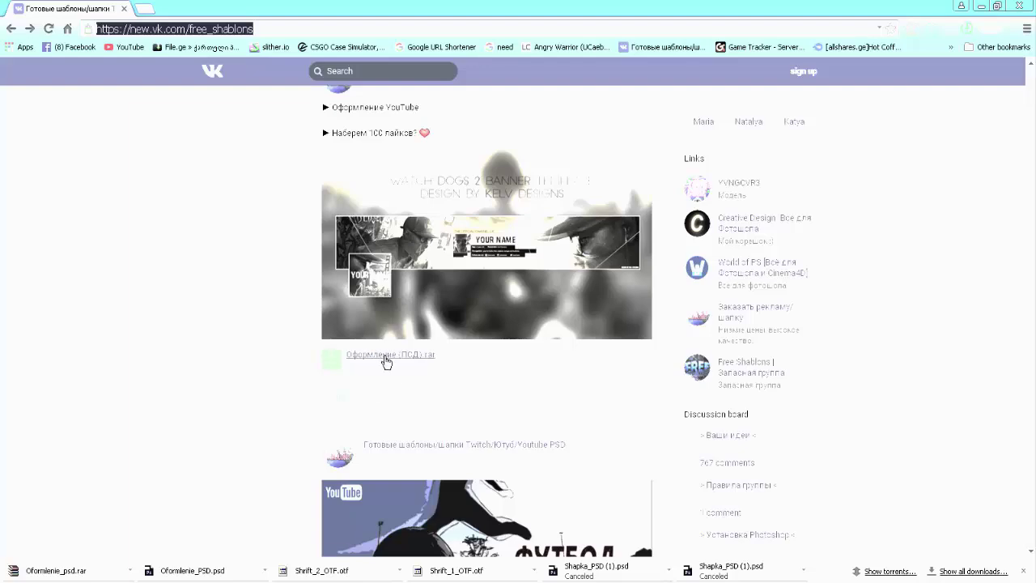
scroll(260, 440, "down", 2)
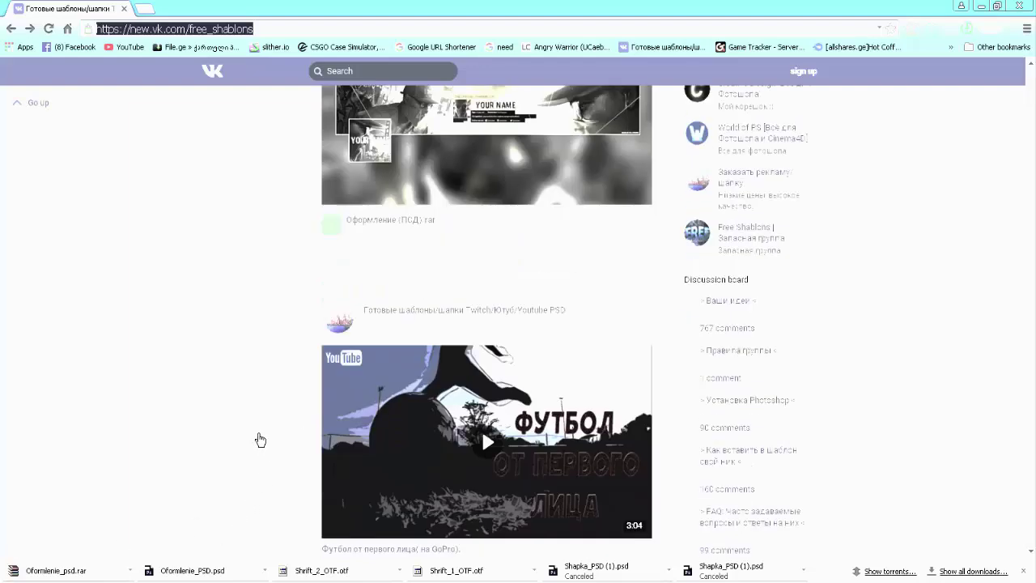
scroll(260, 440, "down", 2)
scroll(260, 439, "down", 4)
scroll(259, 440, "down", 3)
scroll(260, 439, "down", 2)
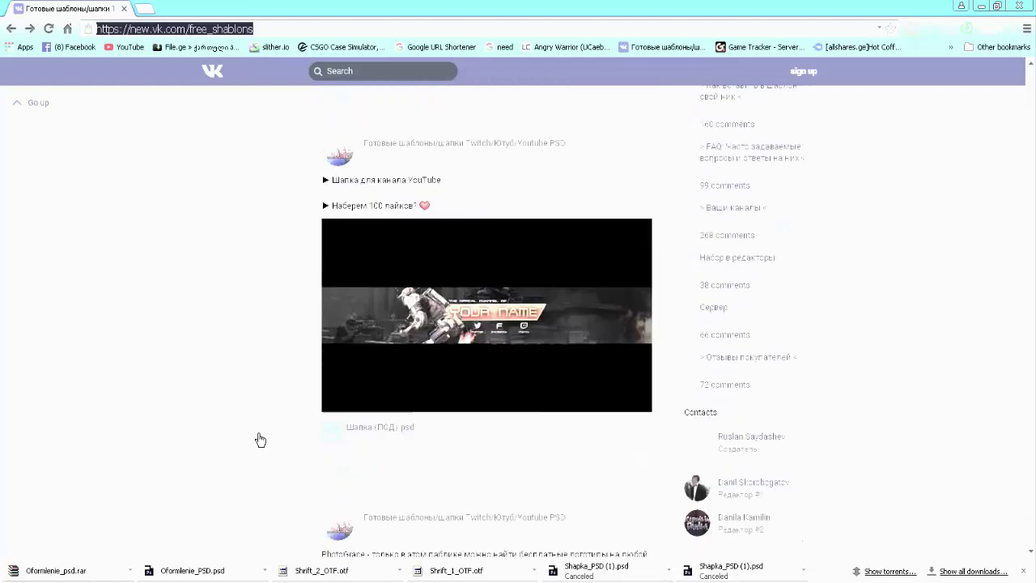
scroll(260, 440, "down", 3)
scroll(259, 440, "down", 2)
scroll(266, 432, "down", 3)
scroll(351, 469, "down", 2)
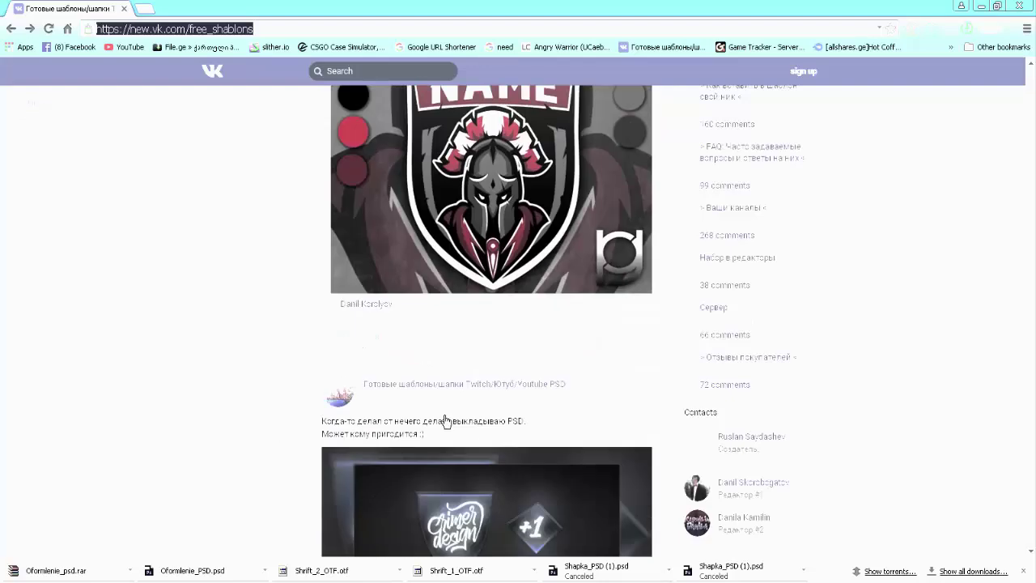
scroll(444, 421, "down", 5)
scroll(440, 444, "down", 5)
scroll(439, 445, "down", 2)
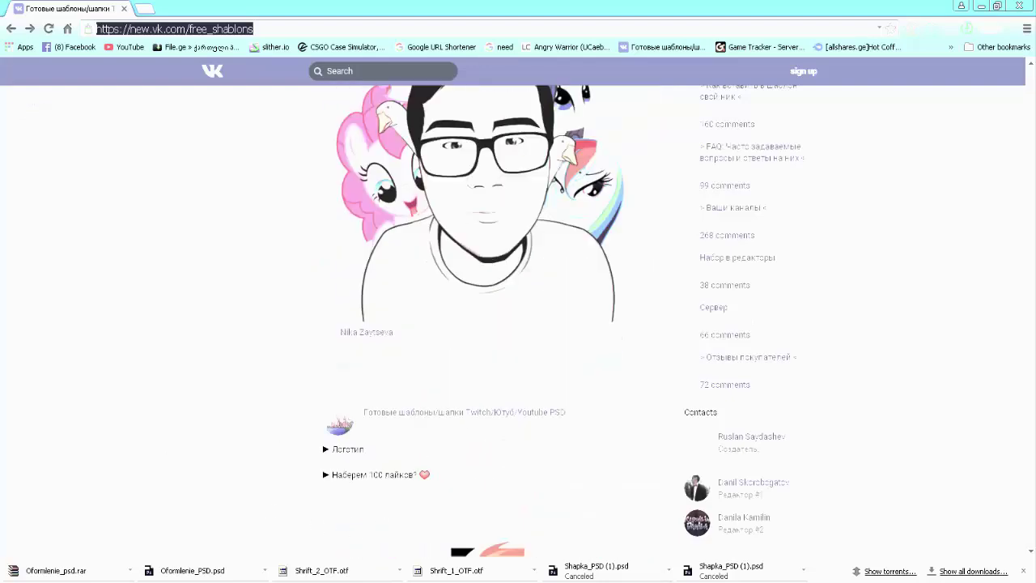
Step: Open Oformlenie_psd.rar in WinRAR and preview the Watch Dogs 2 avatar PNG in its Avatar folder
left_click_drag(55, 571, 75, 572)
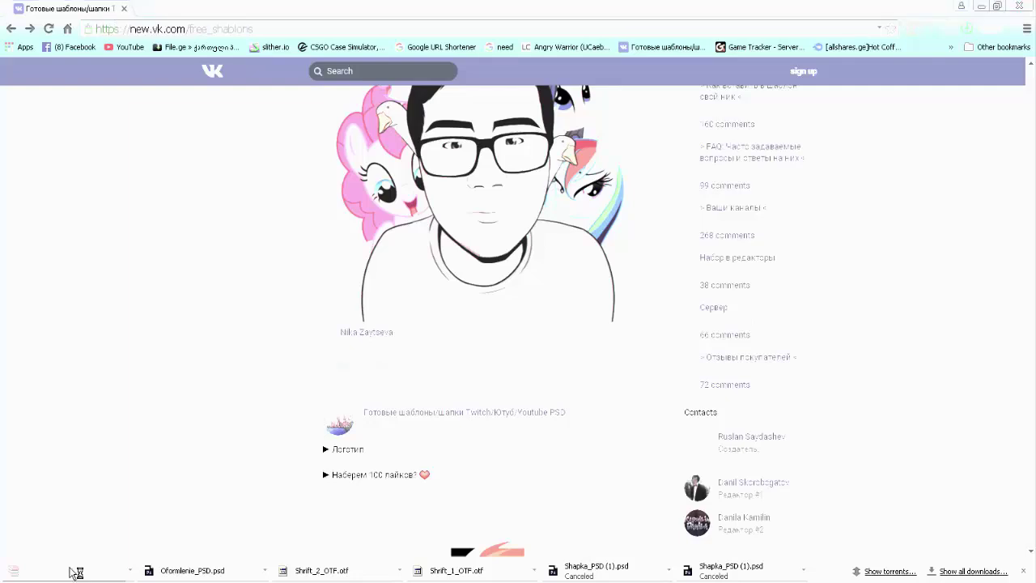
left_click(75, 572)
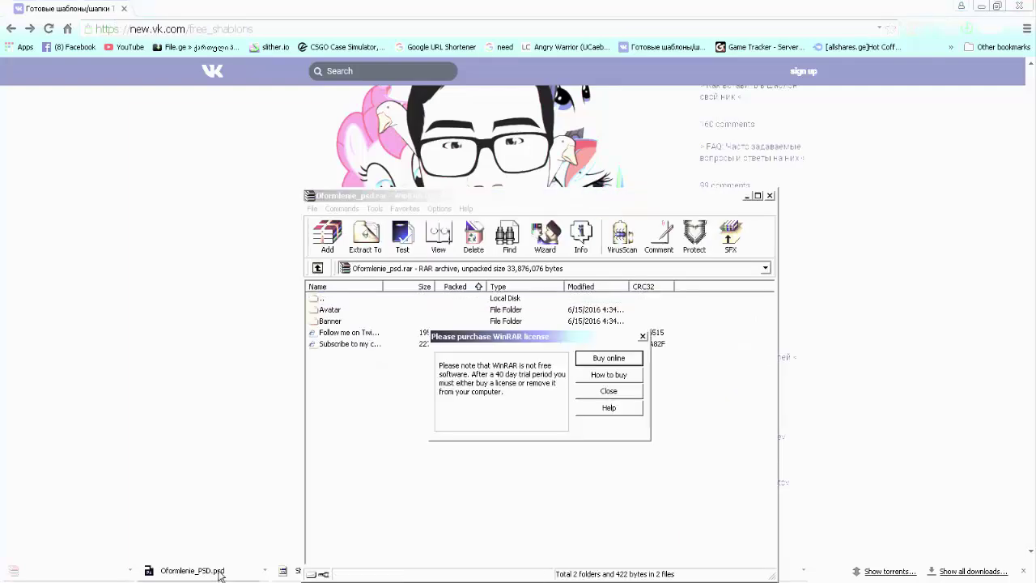
left_click(609, 394)
double_click(355, 310)
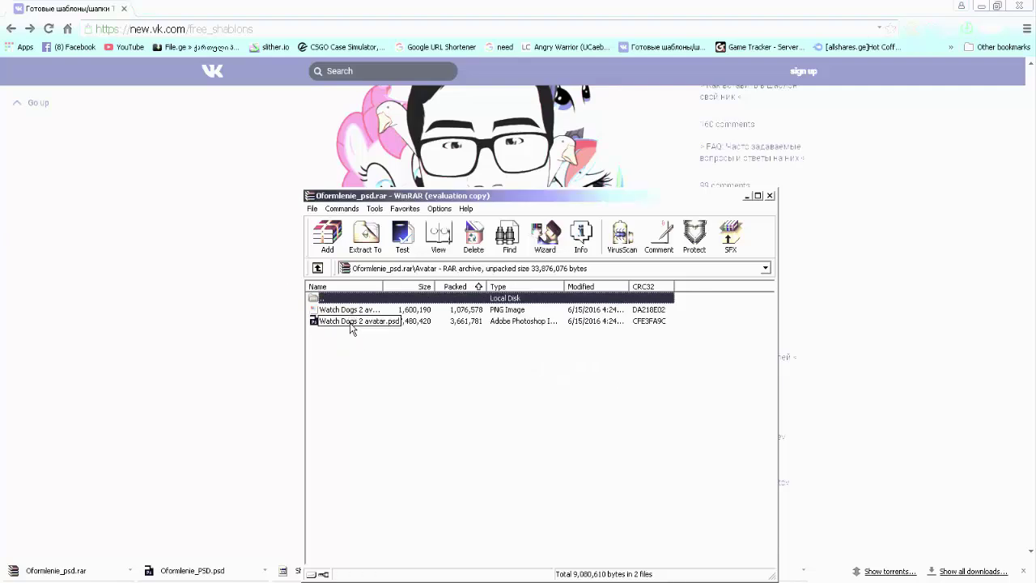
double_click(357, 311)
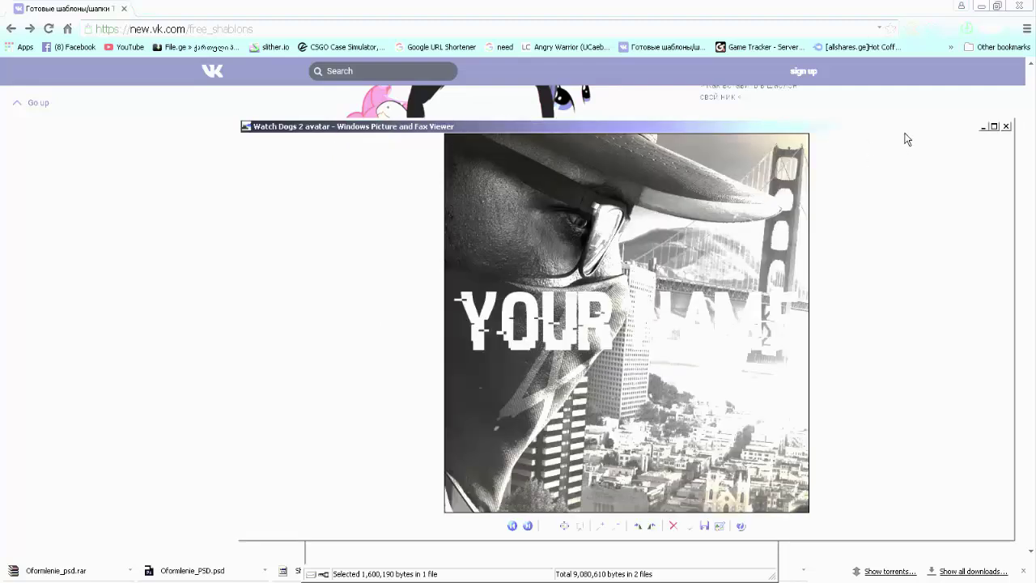
left_click(1007, 127)
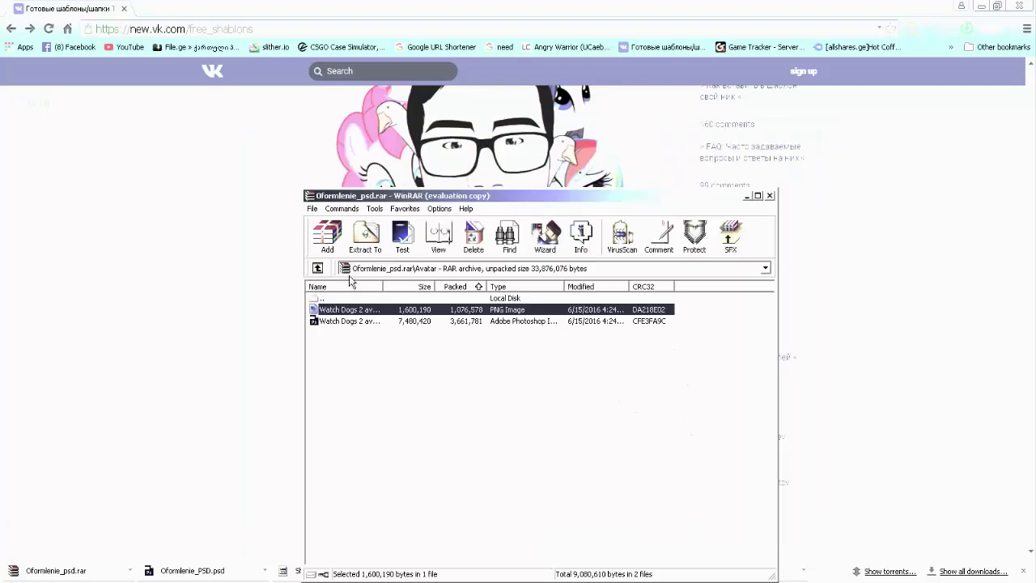
Step: Browse the archive's Banner folder, then return to the Avatar folder
left_click(317, 268)
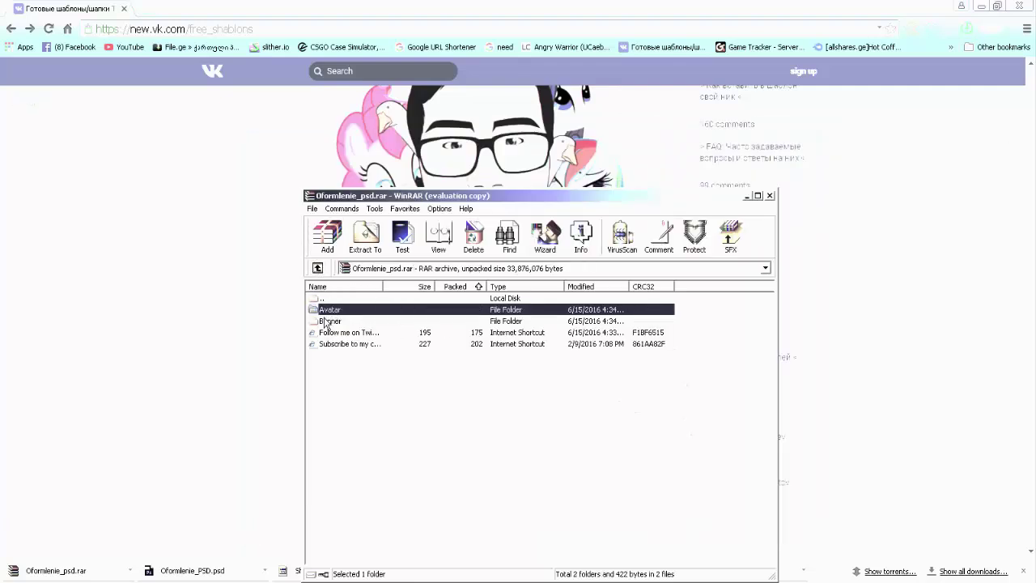
left_click(326, 321)
double_click(326, 321)
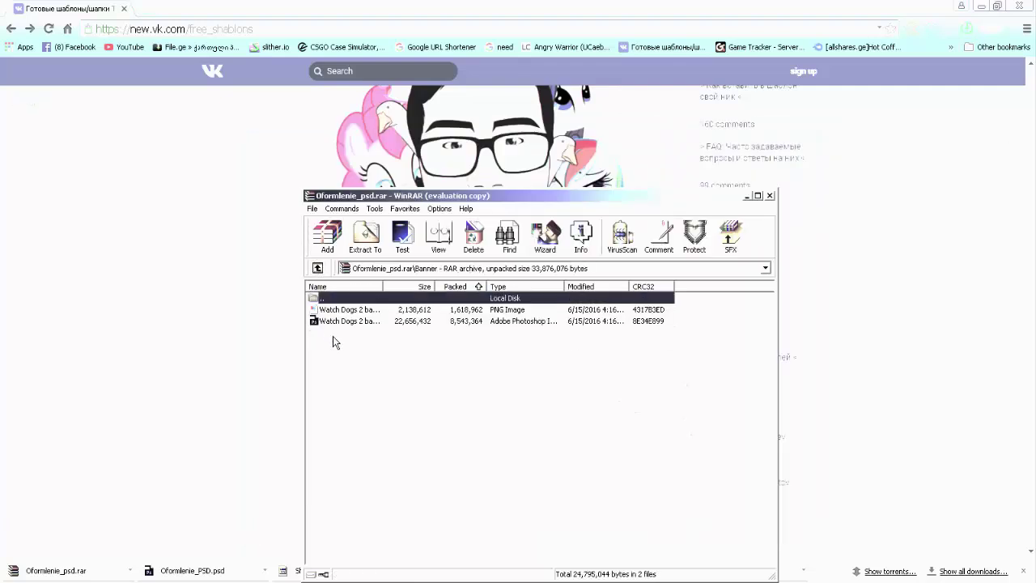
left_click(317, 268)
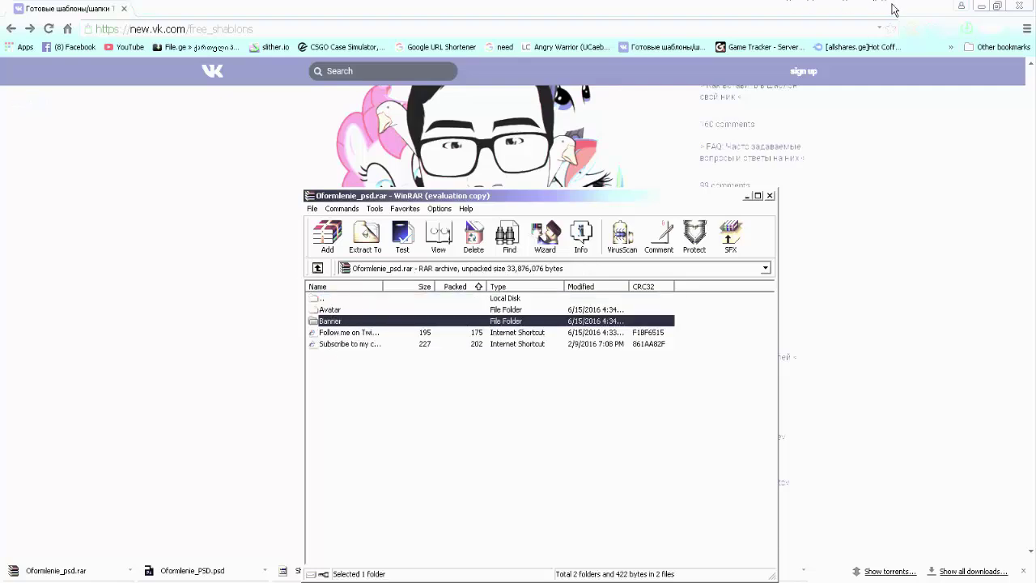
double_click(330, 311)
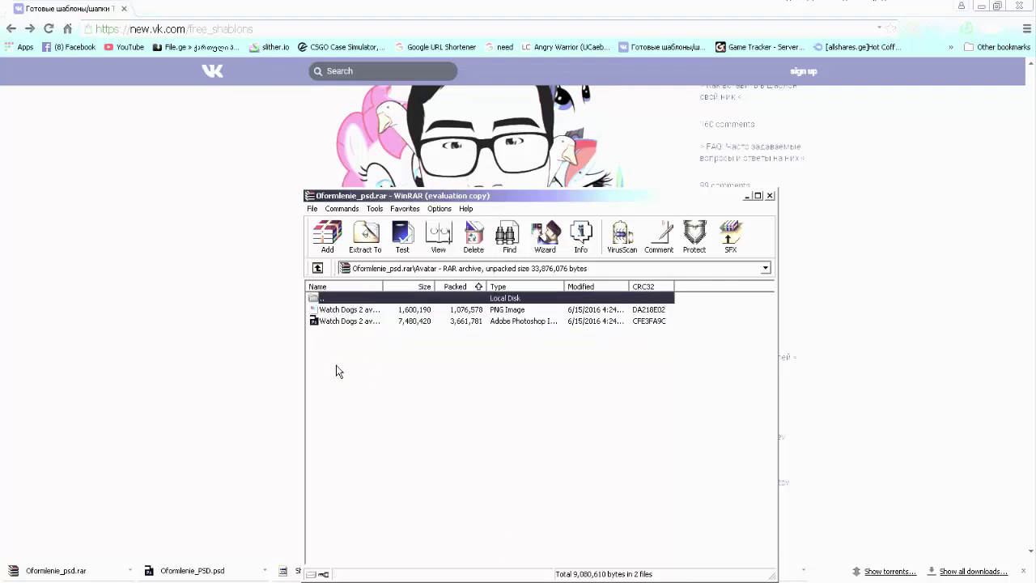
Step: Open Watch Dogs 2 avatar.psd and edit its YOUR NAME text, substituting the missing HACKED font
double_click(353, 322)
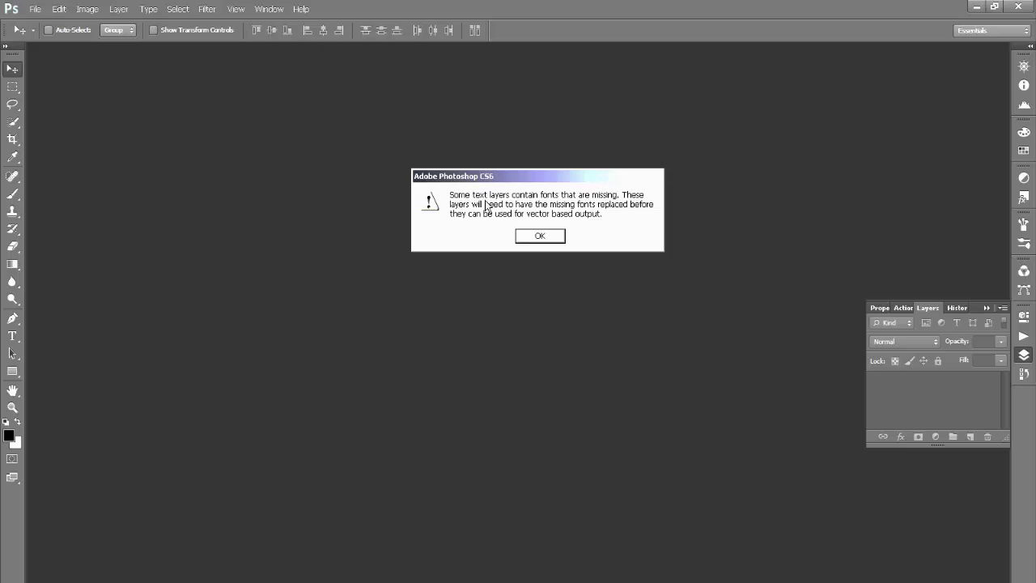
left_click(538, 237)
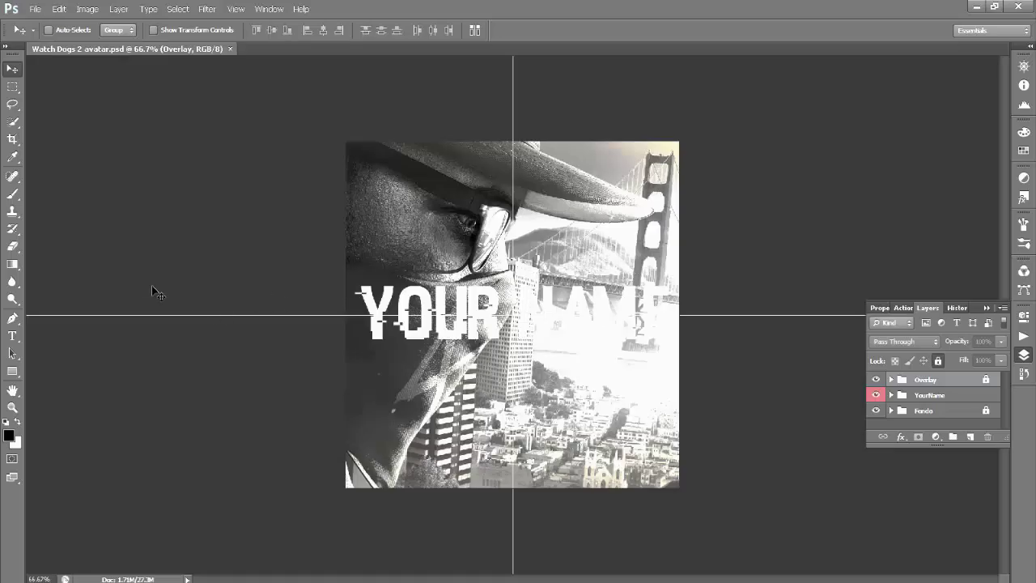
left_click(12, 336)
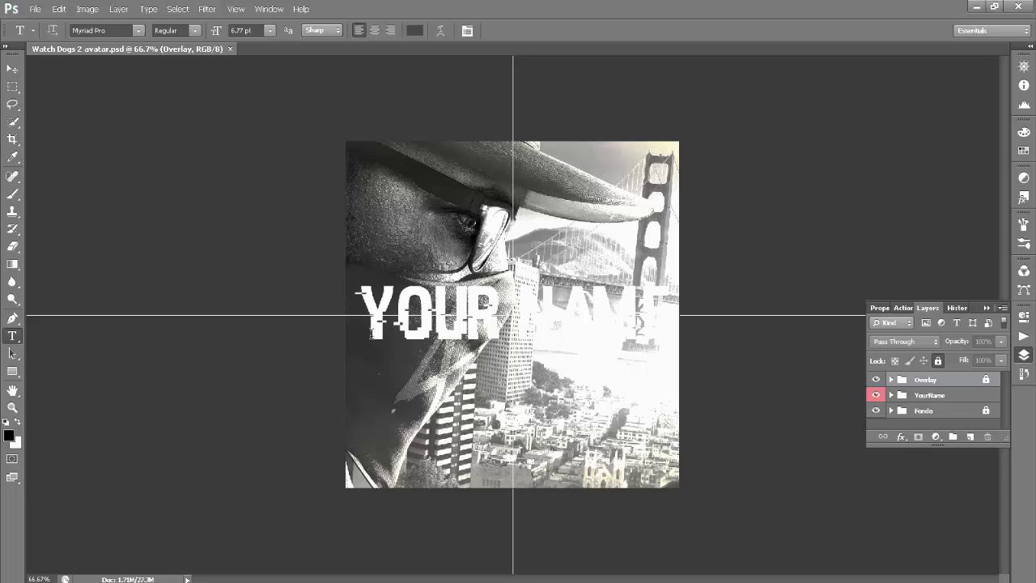
left_click(371, 332)
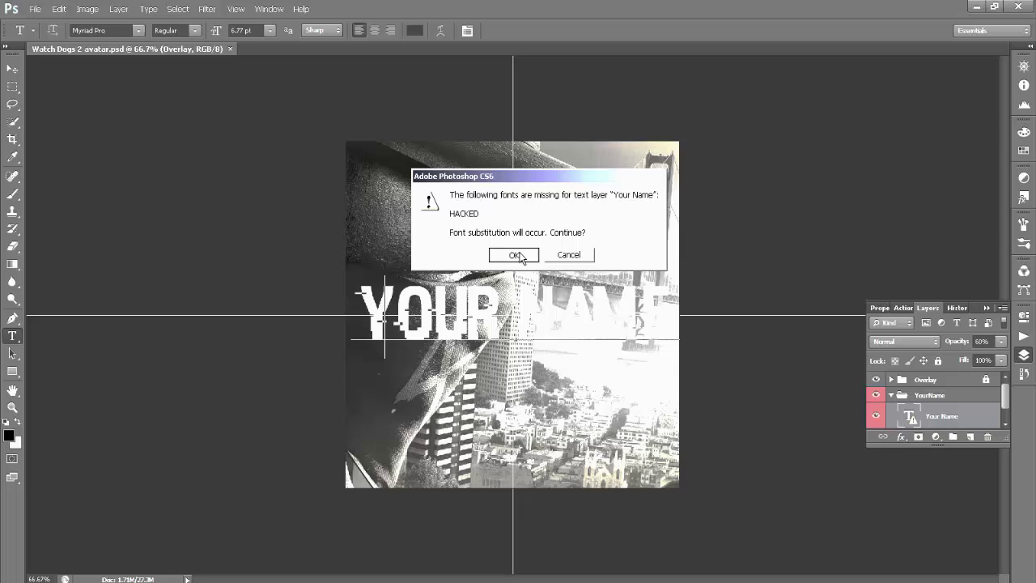
left_click(518, 255)
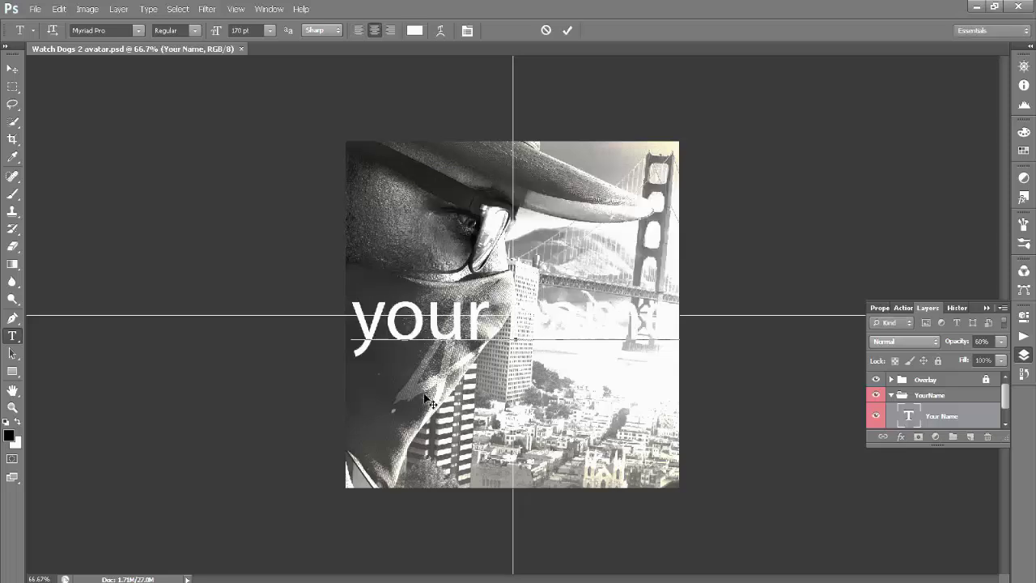
Step: Replace the avatar's YOUR NAME placeholder with the channel name typed as 'Payn', and commit
key("BackSpace")
key("BackSpace")
key("BackSpace")
key("BackSpace")
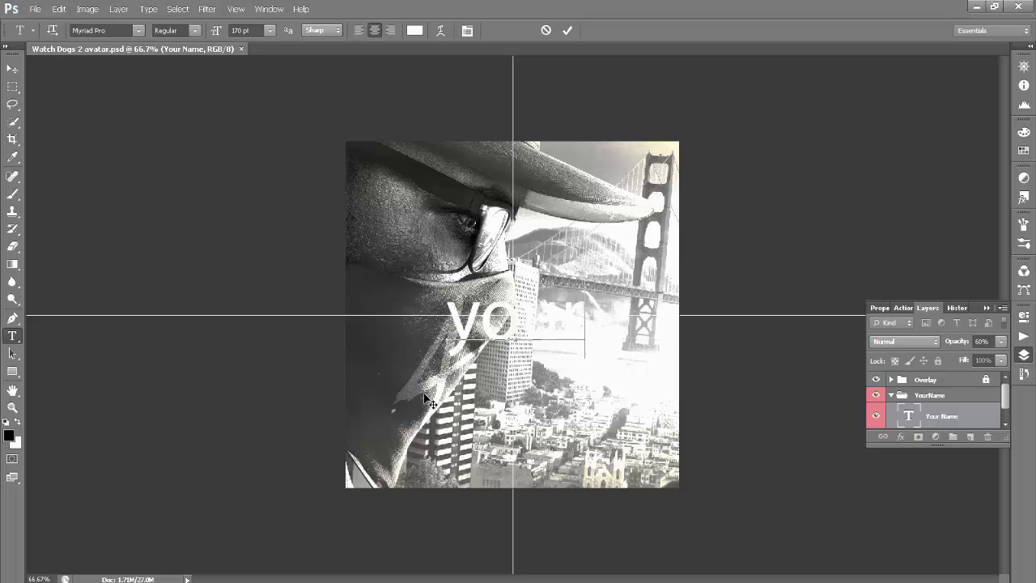
key("BackSpace")
key("BackSpace")
type("p")
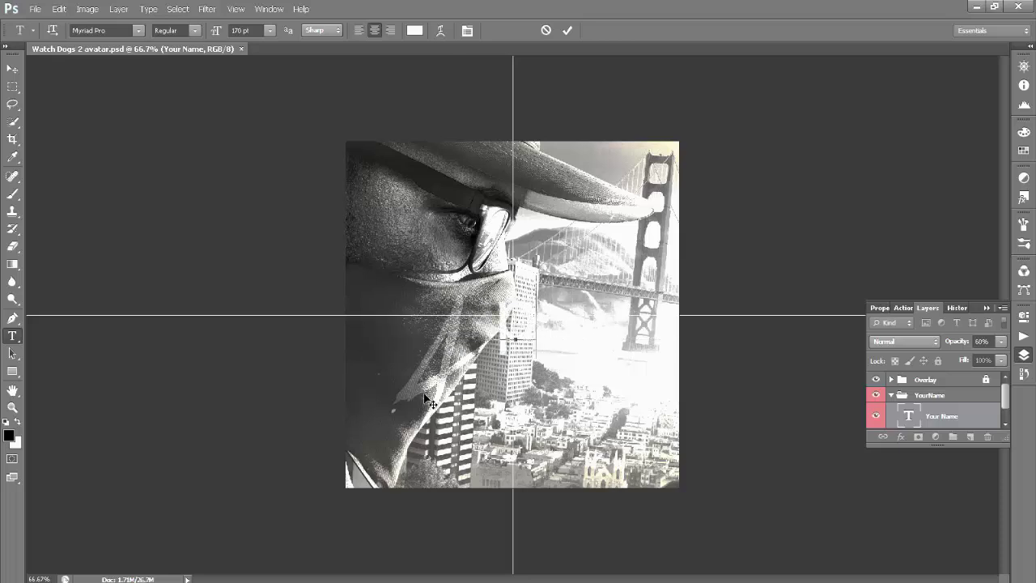
type("a")
key("BackSpace")
key("BackSpace")
type("P")
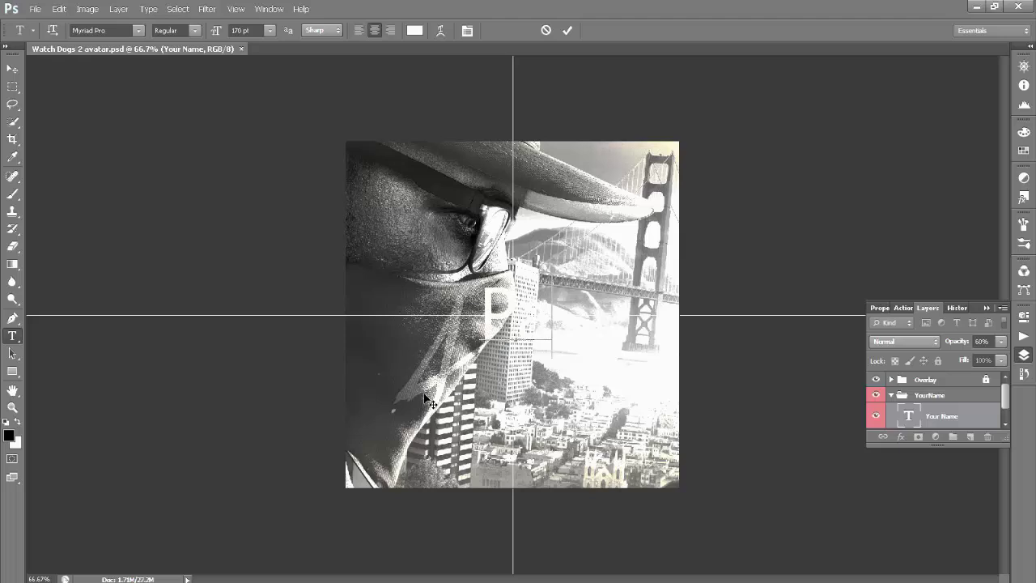
type("ayne")
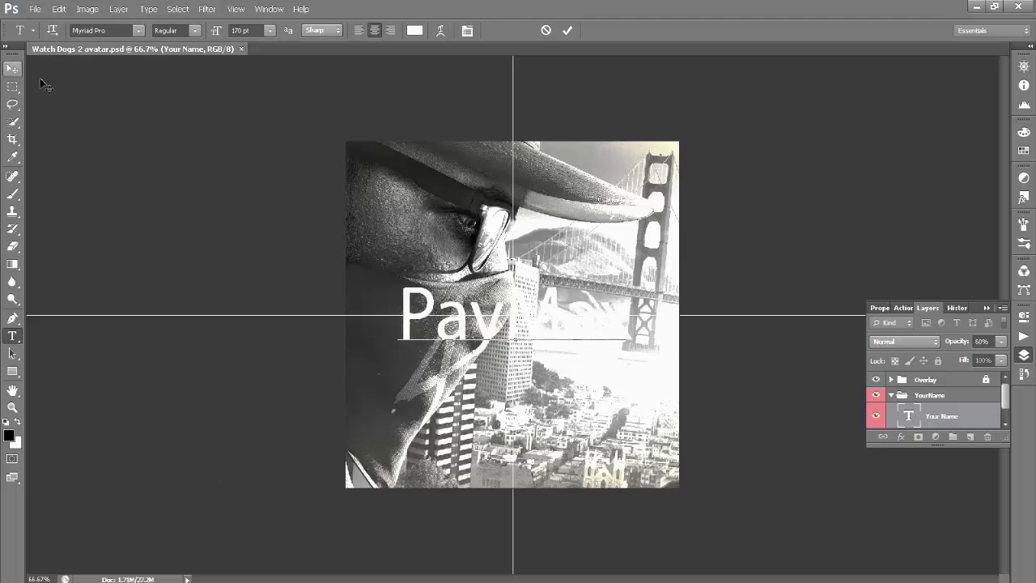
left_click(12, 68)
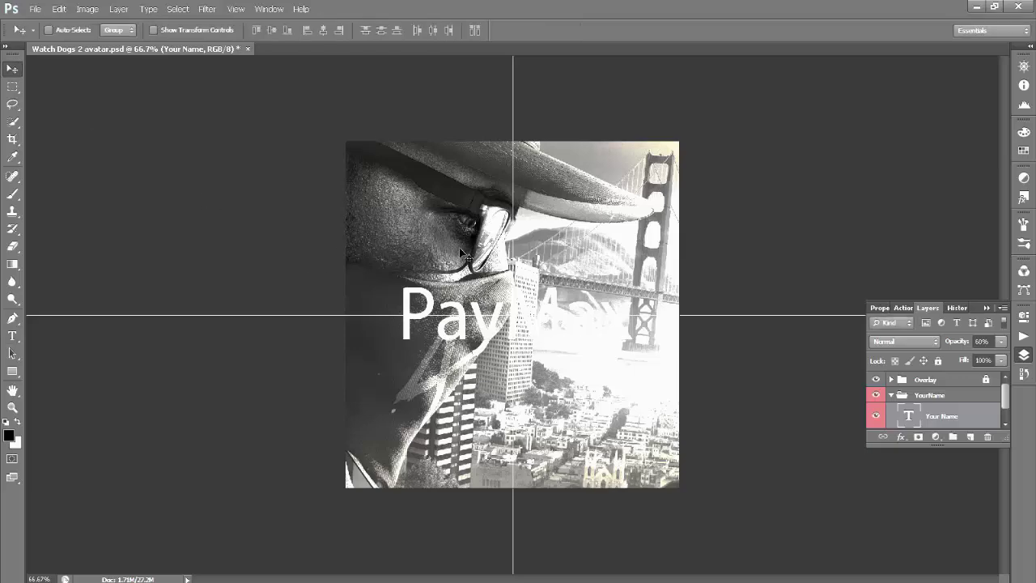
Step: Set up the avatar in Save for Web as a JPEG at Maximum quality 100
left_click(36, 8)
mouse_move(47, 265)
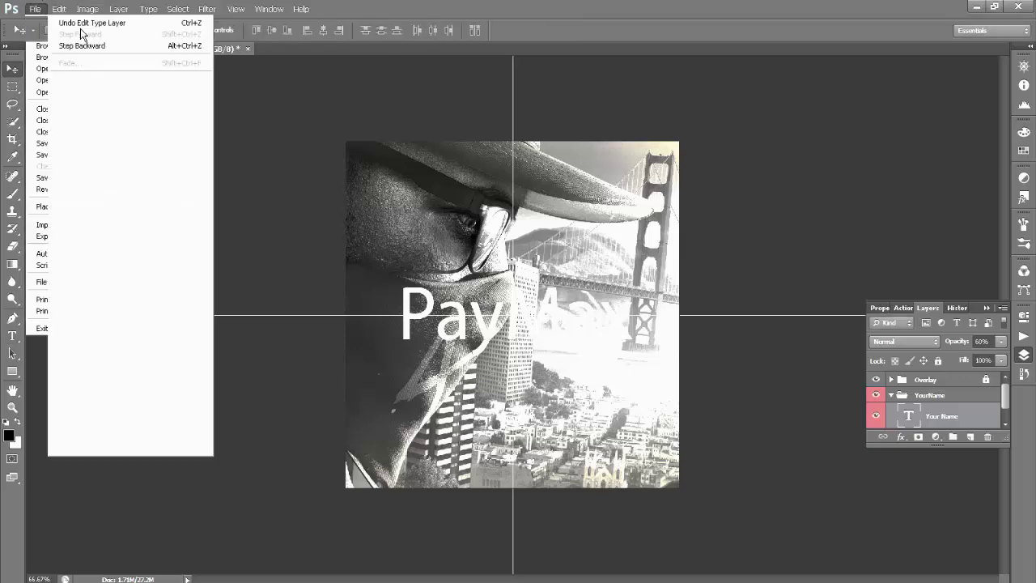
mouse_move(35, 9)
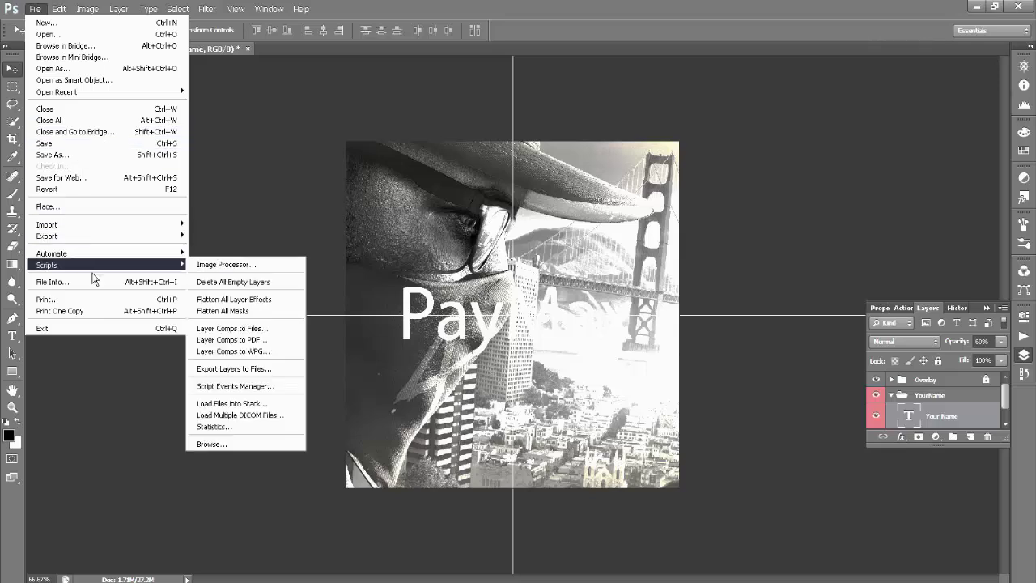
left_click(87, 179)
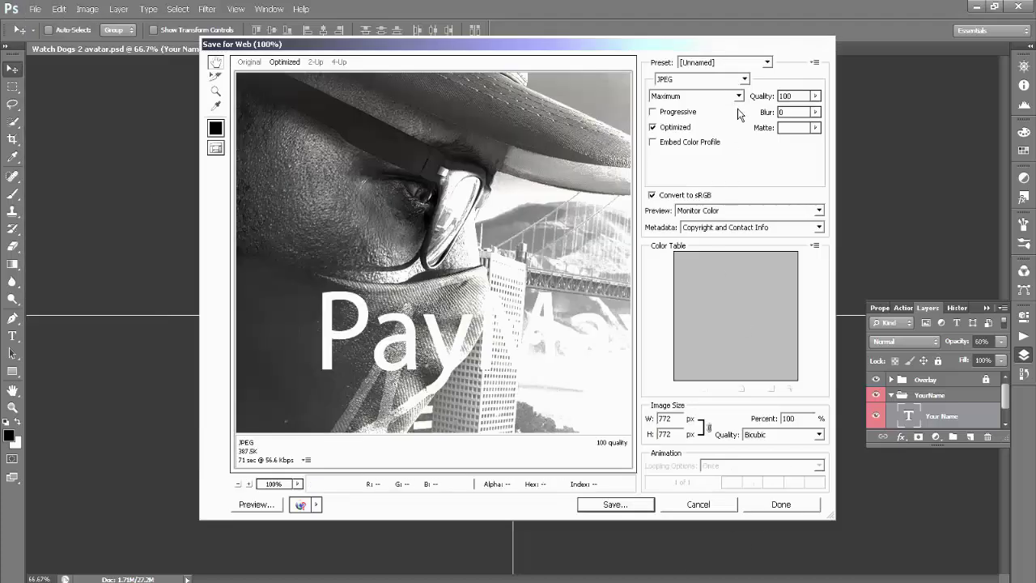
left_click(744, 79)
left_click(746, 80)
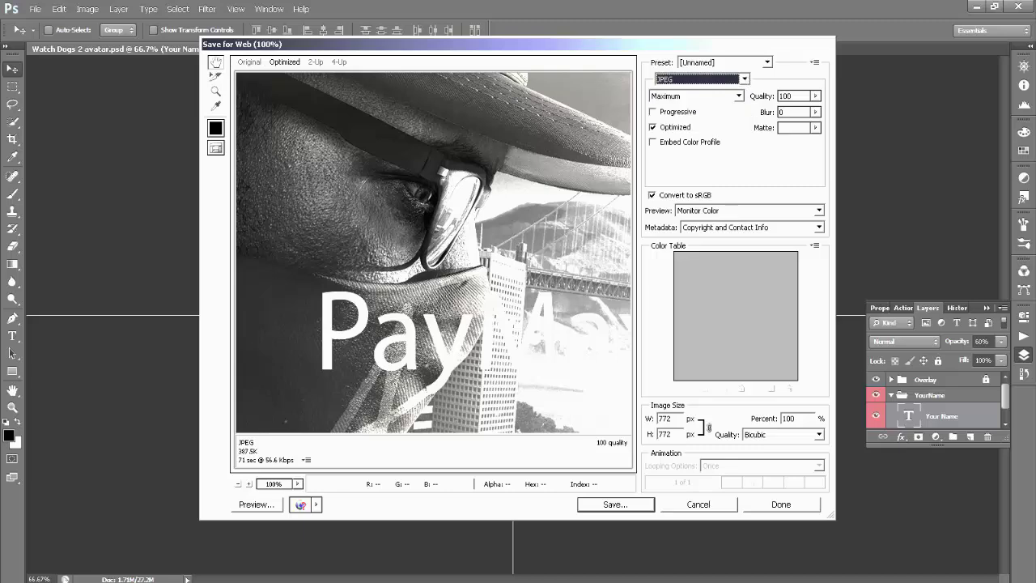
left_click(620, 503)
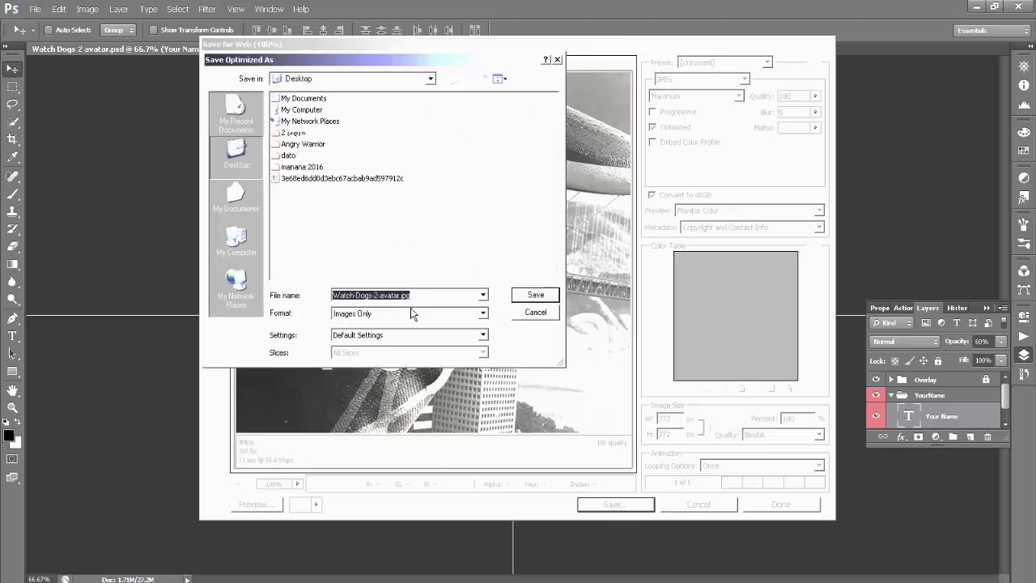
Step: Save it as images-only 'Avatar Tutorial' on the Desktop and close the avatar document
key("BackSpace")
type("Avatar")
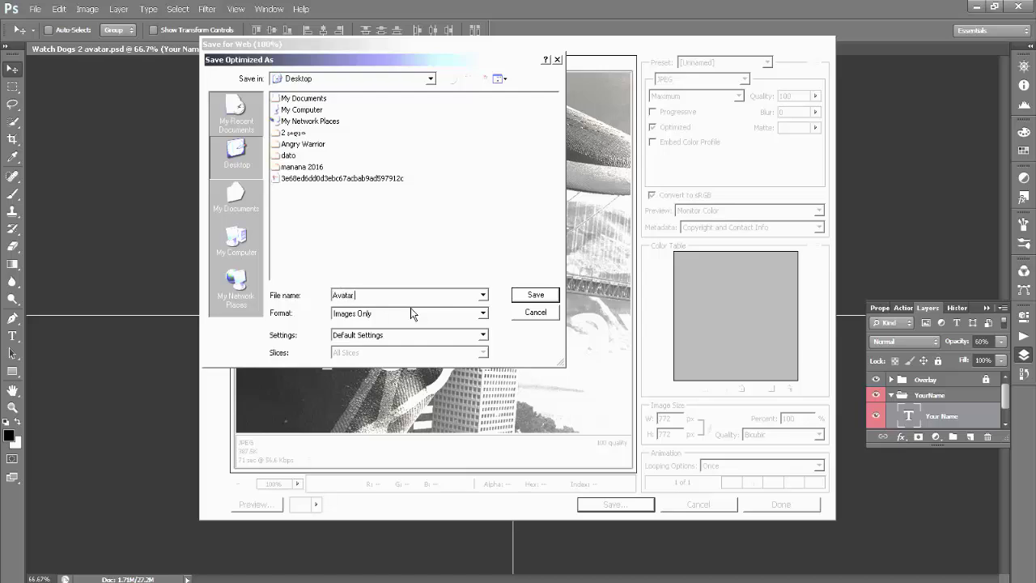
type(" T")
type("utoria")
type("l")
left_click(463, 313)
left_click(463, 313)
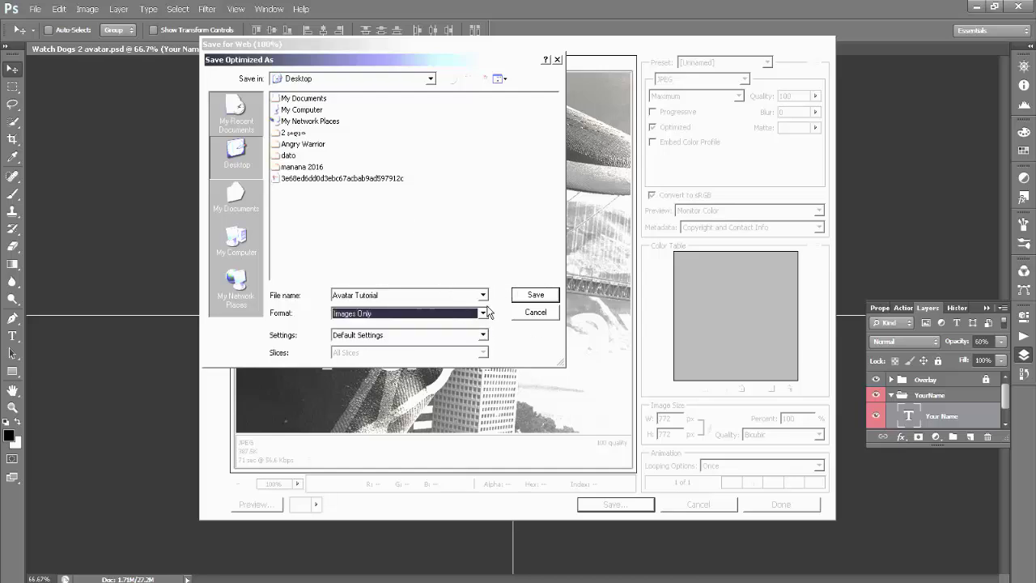
left_click(534, 301)
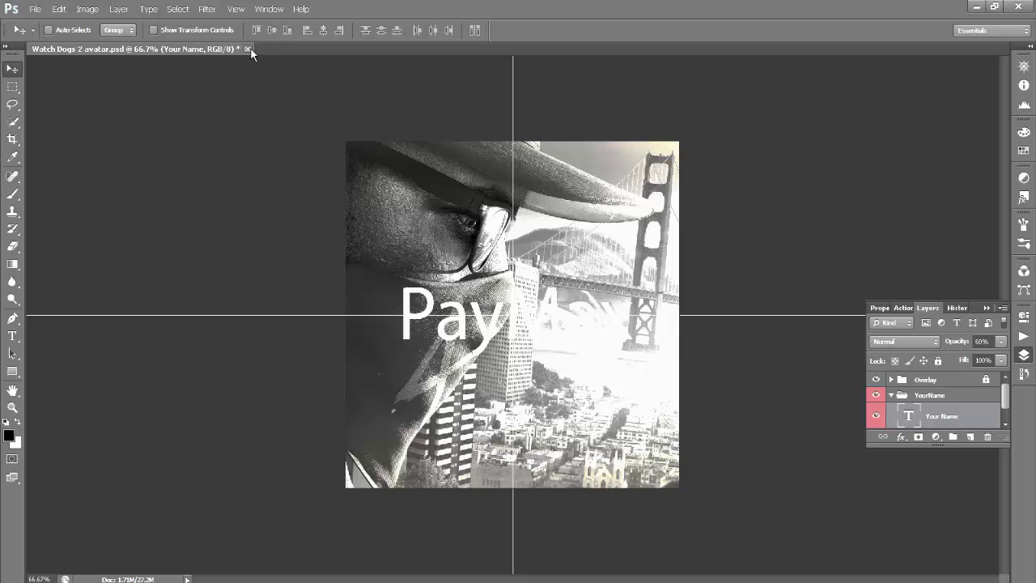
left_click(247, 50)
Step: Close the avatar and open the banner PSD from the archive's Banner folder
left_click(531, 230)
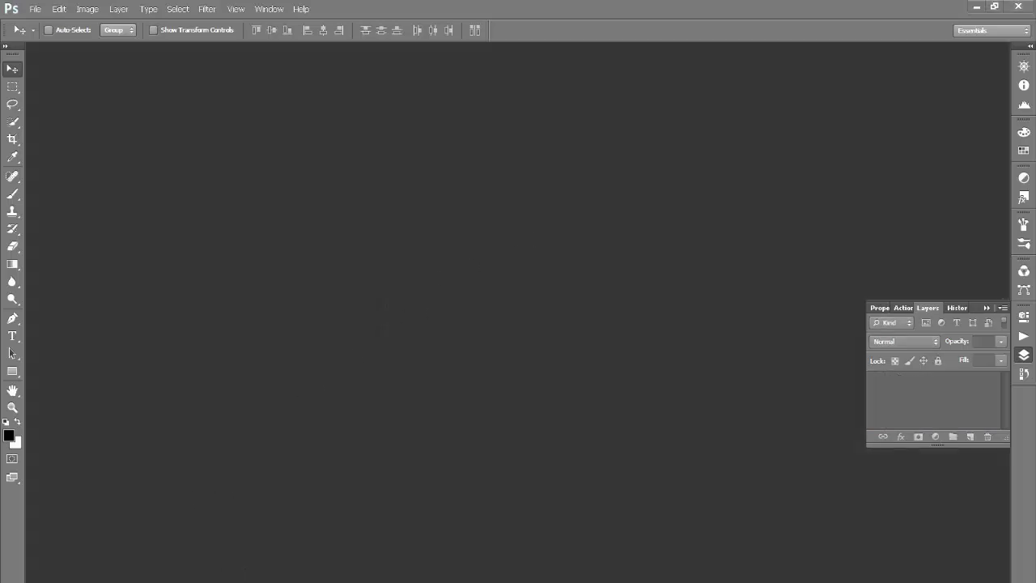
key("alt+Tab")
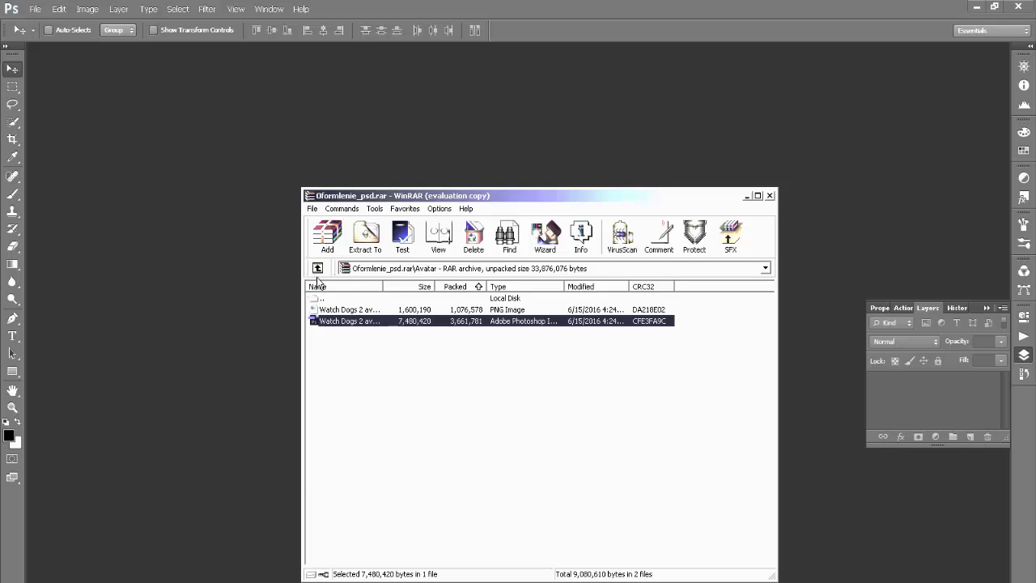
left_click(316, 268)
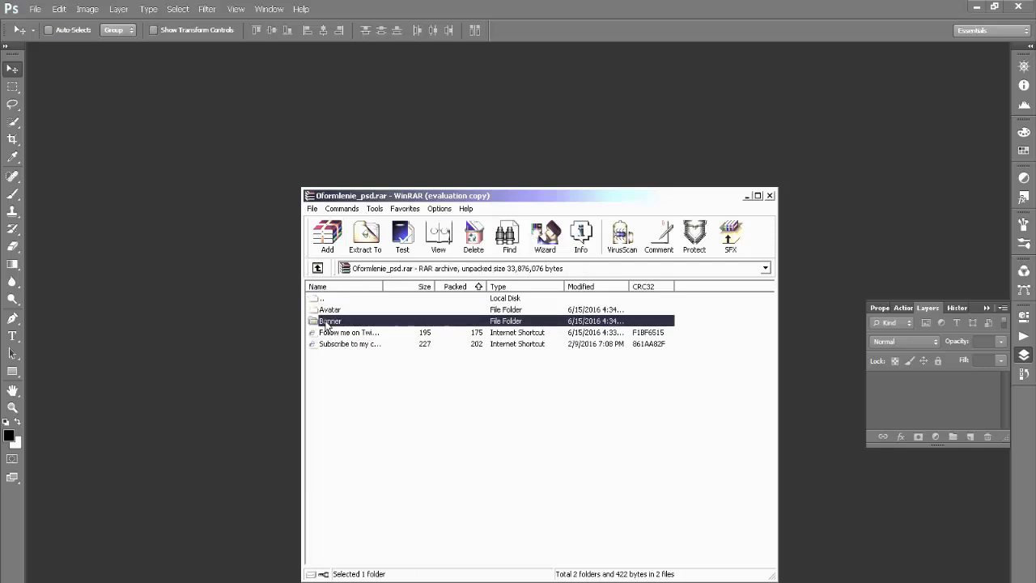
double_click(325, 322)
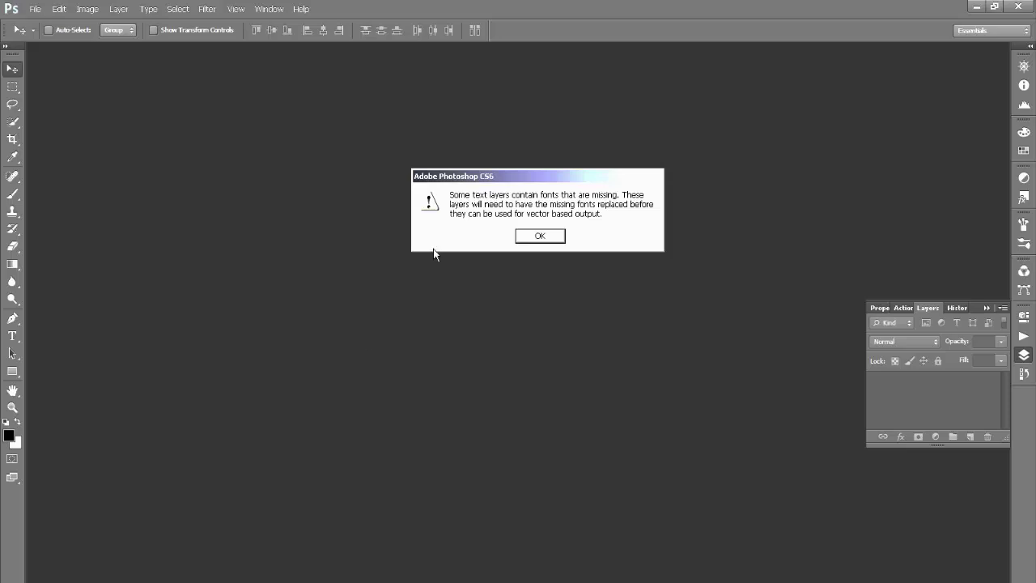
Step: Dismiss the missing-fonts warning and zoom the banner to about 142% with the Navigator
left_click(554, 240)
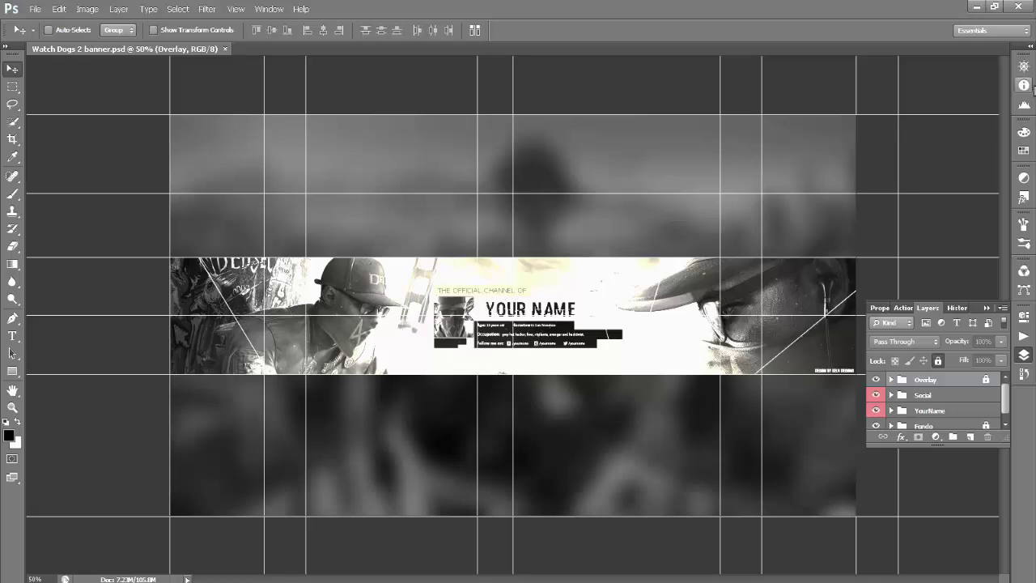
left_click(1024, 66)
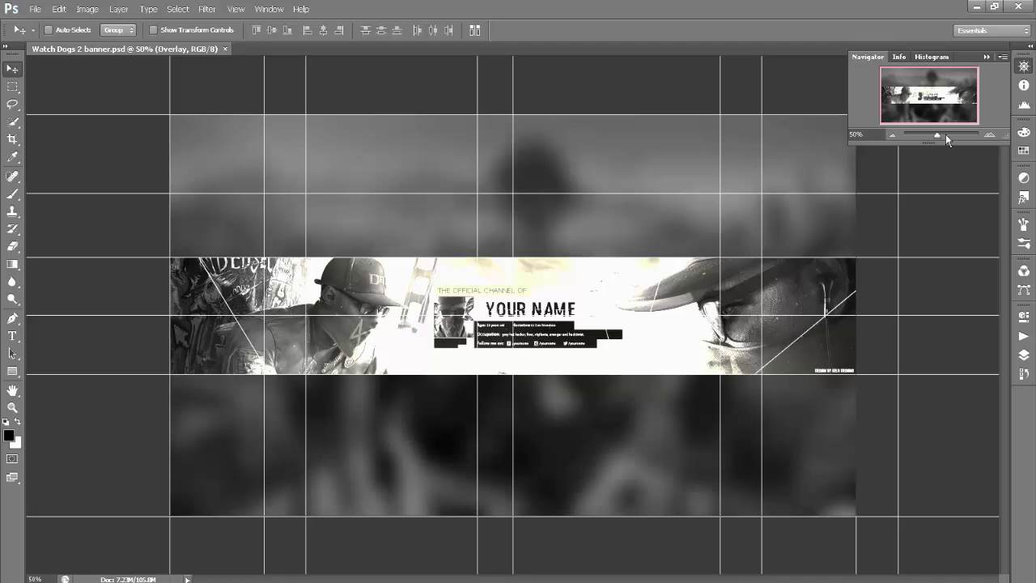
left_click(945, 135)
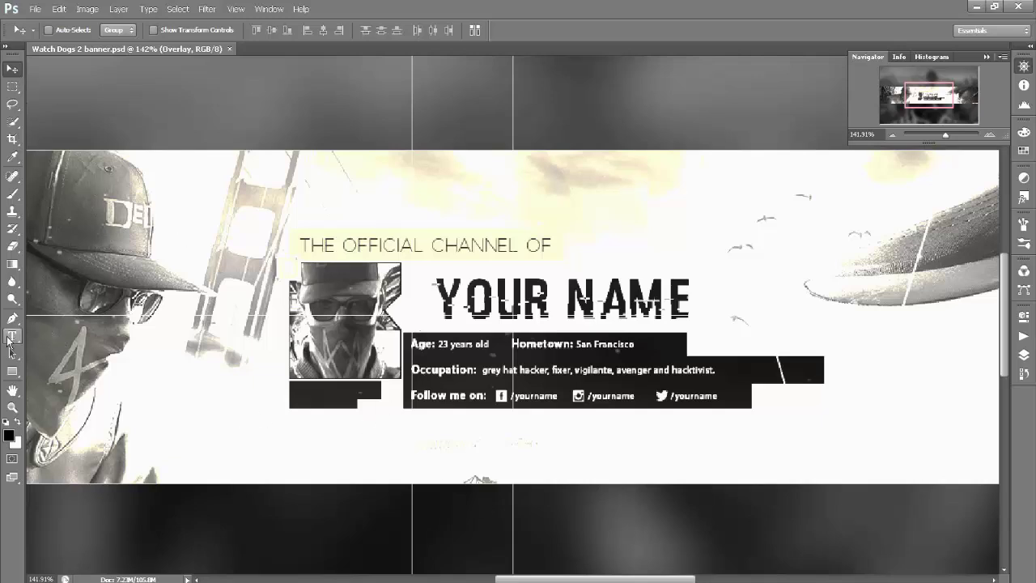
left_click(9, 339)
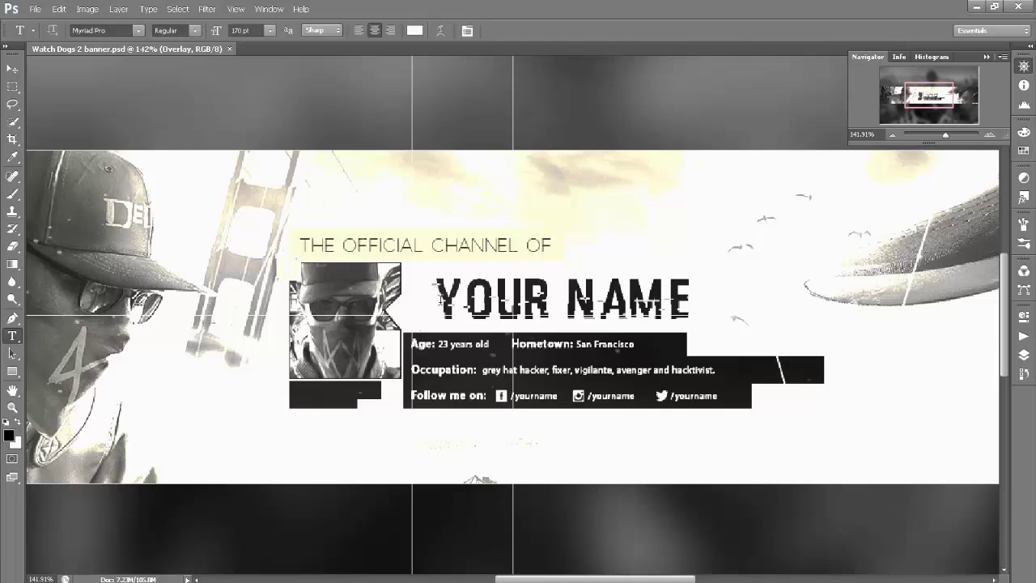
left_click(482, 308)
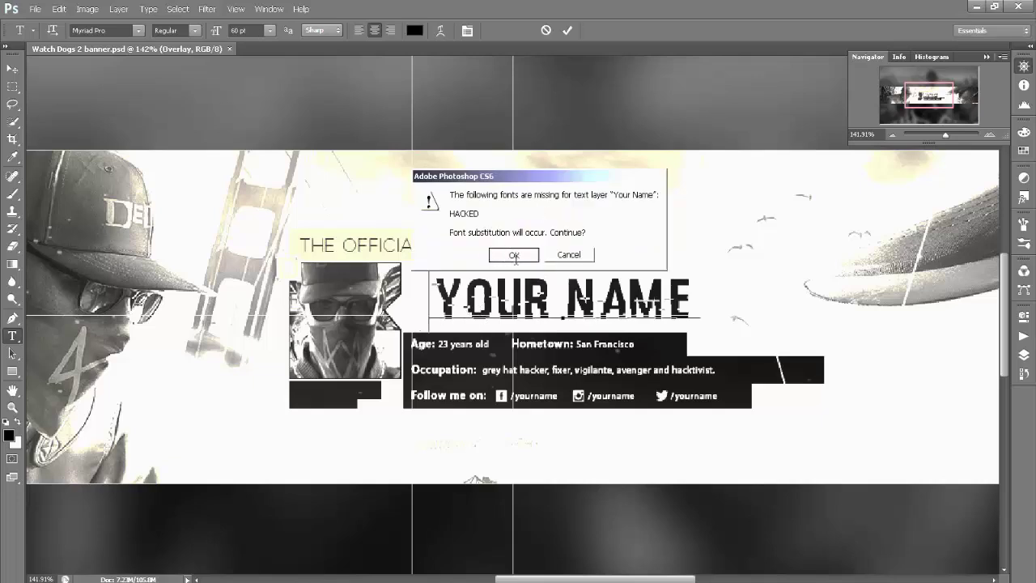
left_click(508, 255)
key("Right")
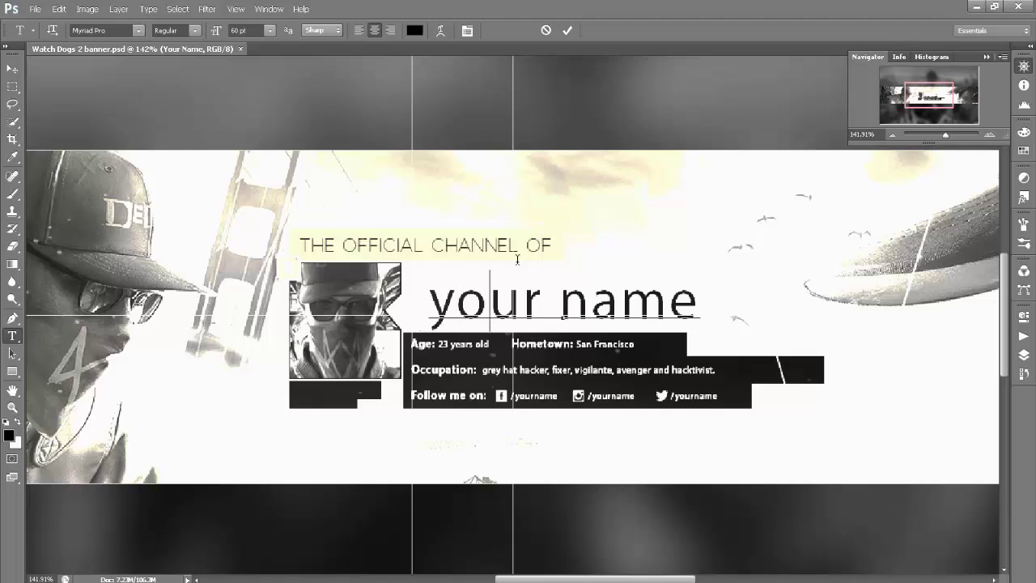
key("Right")
key("Right")
key("Right")
key("BackSpace")
key("BackSpace")
key("BackSpace")
key("BackSpace")
key("BackSpace")
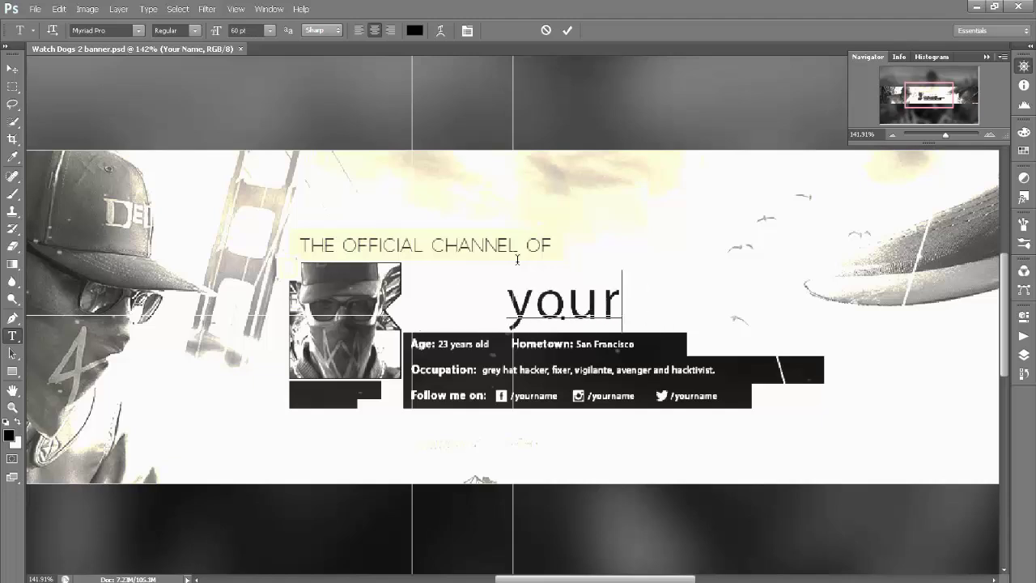
key("BackSpace")
key("BackSpace")
key("BackSpace")
key("BackSpace")
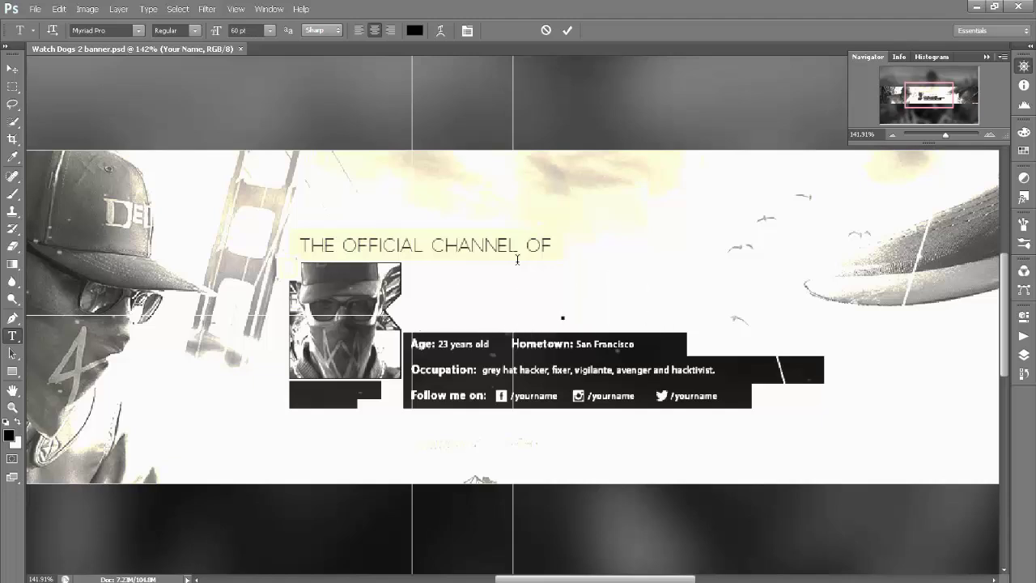
type("PayMax")
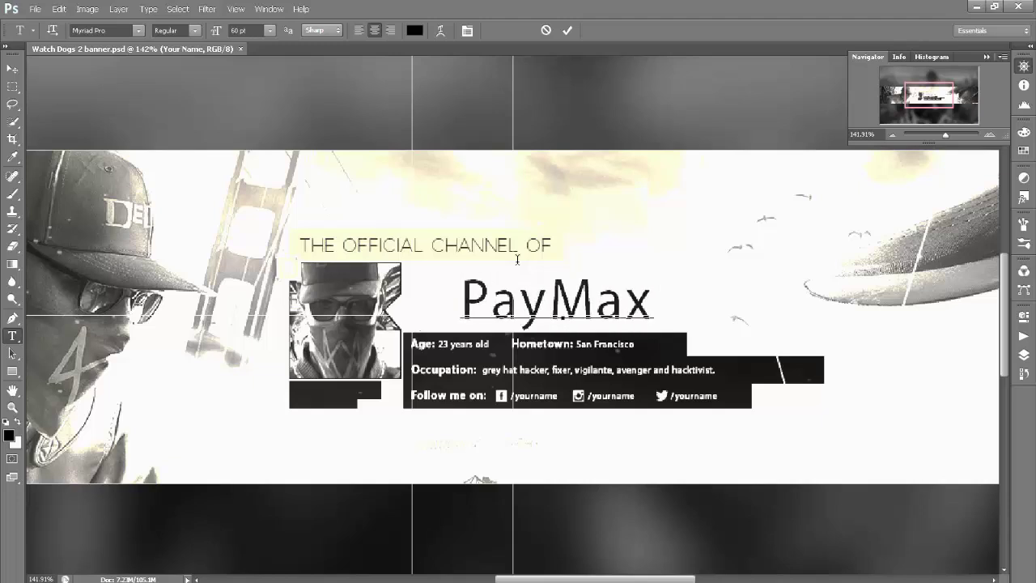
type(" TB")
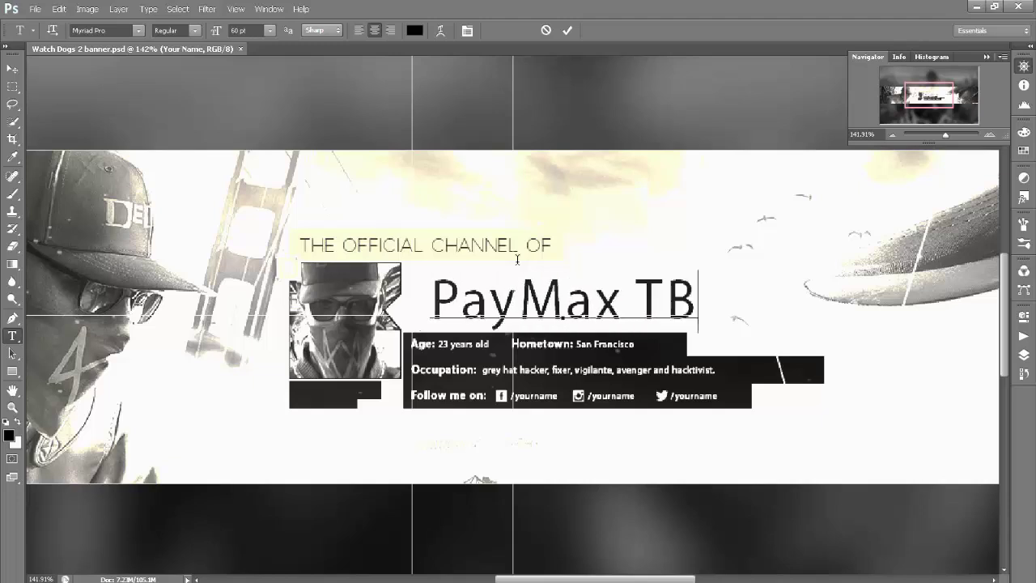
key("BackSpace")
type("V")
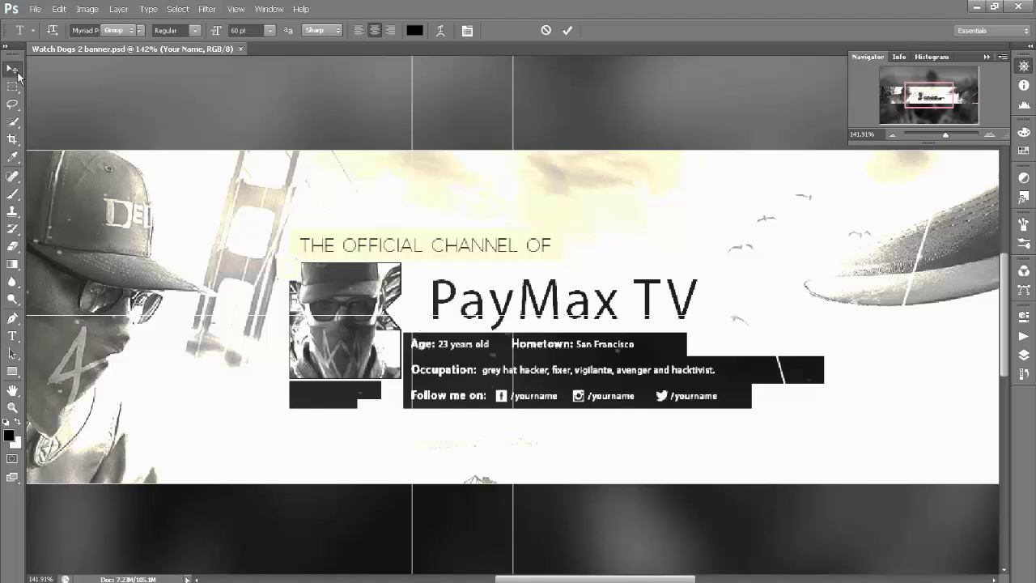
left_click(13, 69)
left_click(21, 340)
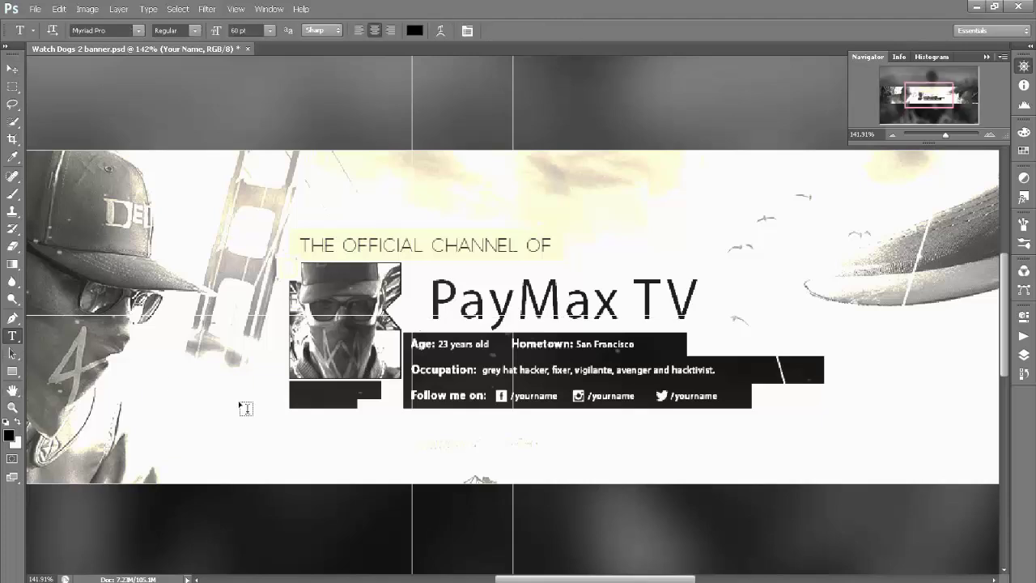
left_click(558, 398)
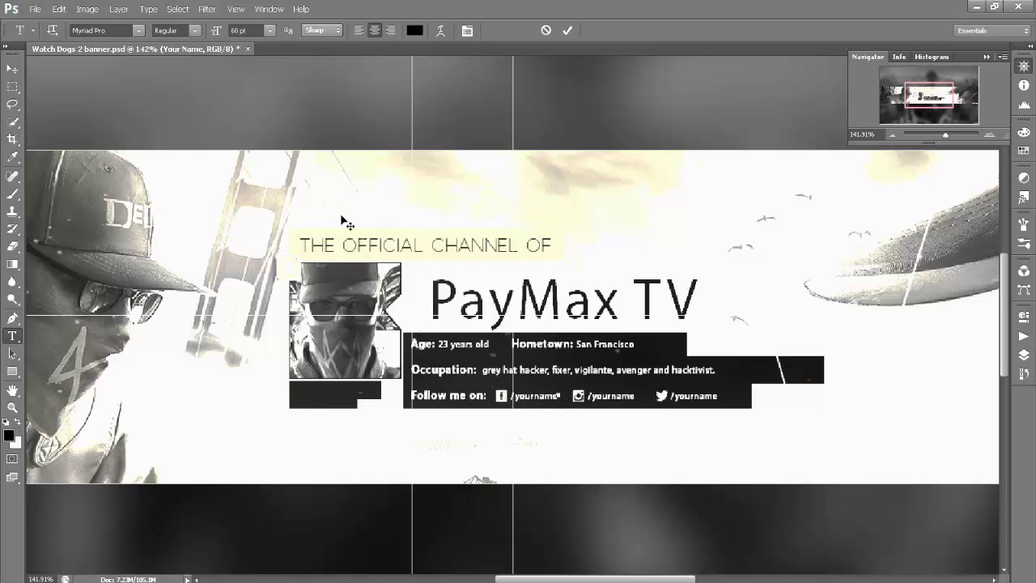
Step: Change the Facebook handle from /yourname to /paymax
left_click(20, 69)
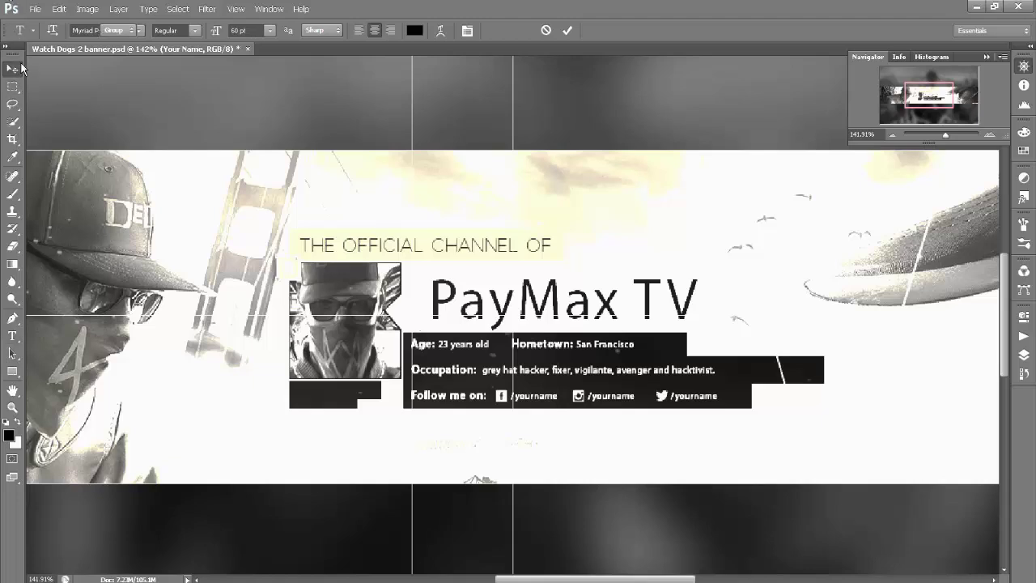
left_click(12, 335)
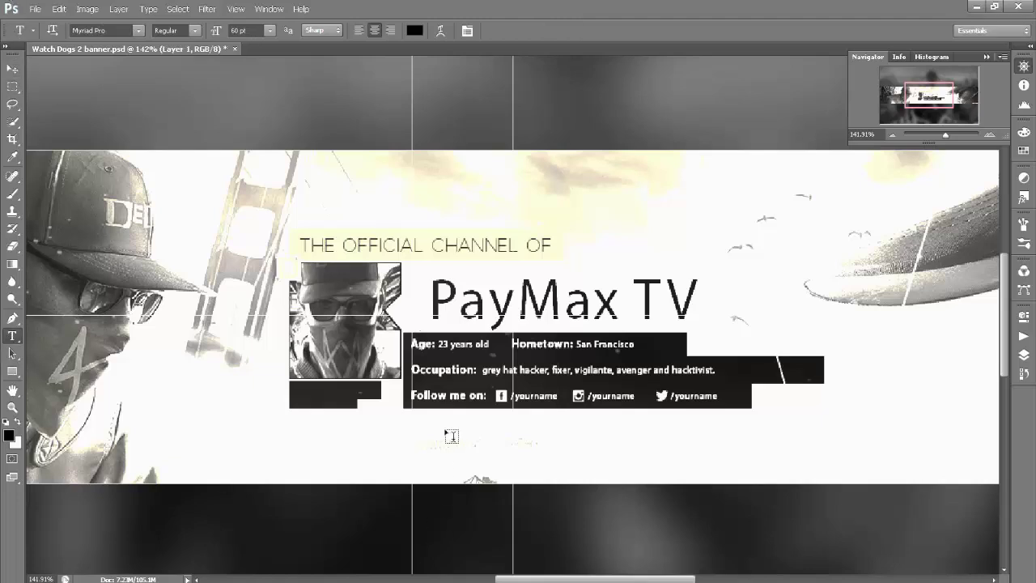
left_click(512, 396)
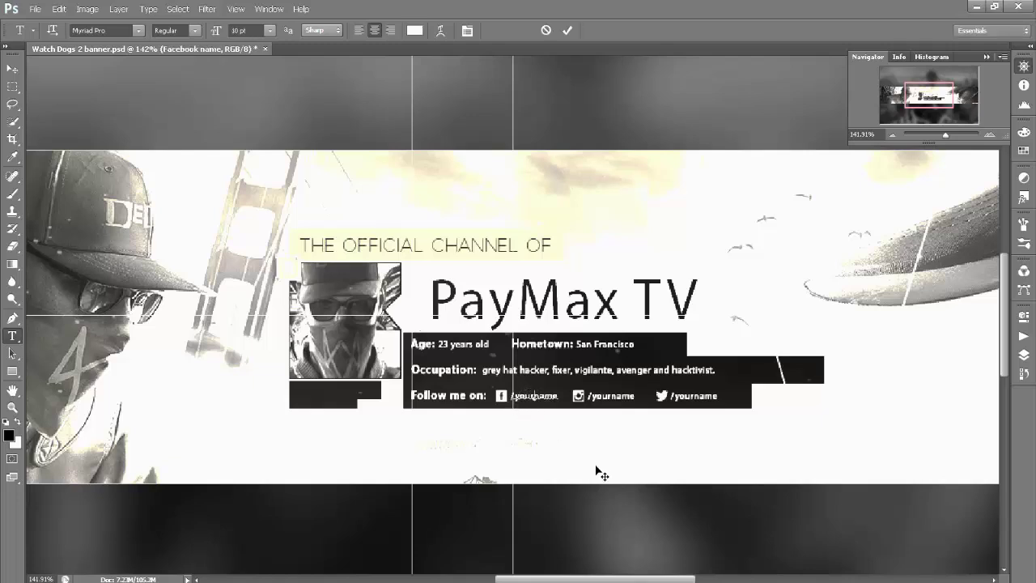
key("BackSpace")
key("BackSpace")
key("BackSpace")
key("BackSpace")
key("BackSpace")
key("BackSpace")
key("BackSpace")
type("y")
type("max")
left_click(12, 68)
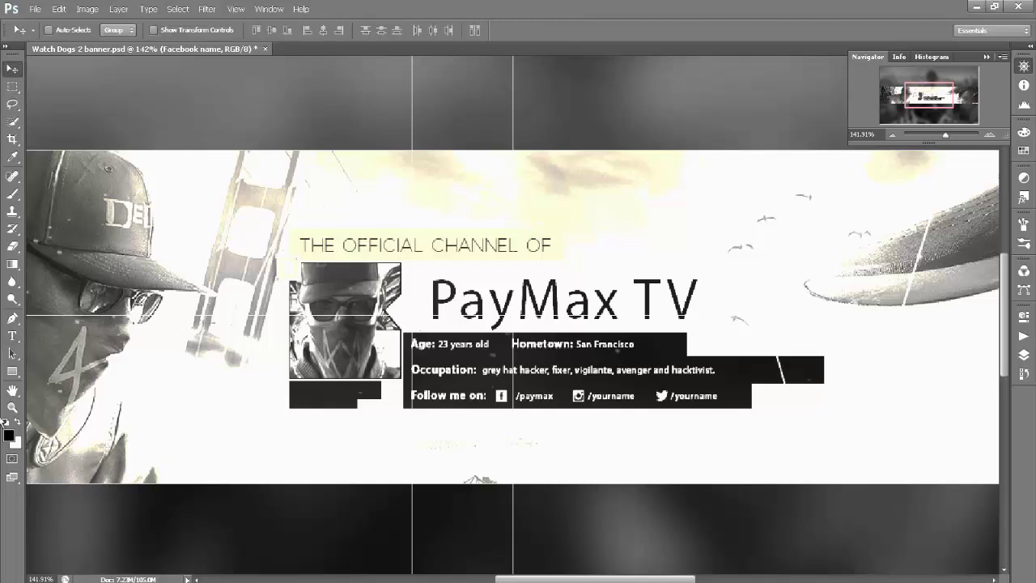
Step: Change the Instagram handle from /yourname to /paymax
left_click(12, 335)
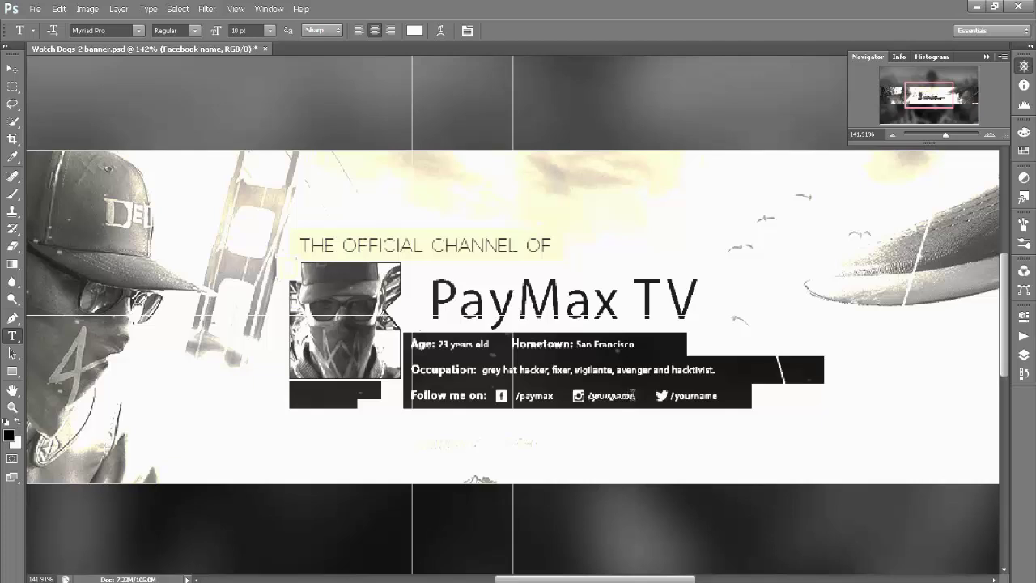
left_click(632, 395)
key("BackSpace")
key("BackSpace")
key("BackSpace")
key("BackSpace")
key("BackSpace")
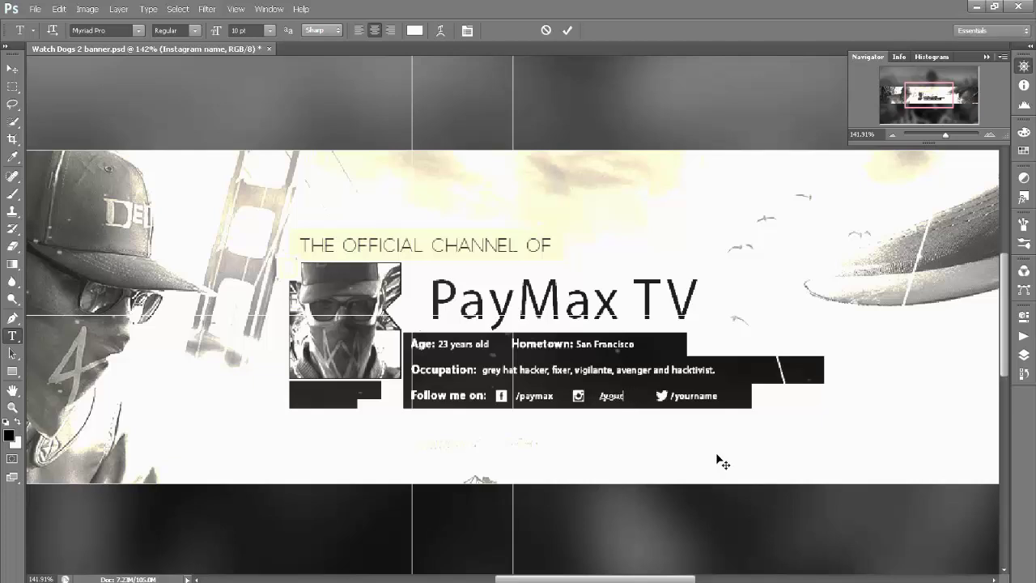
key("BackSpace")
key("BackSpace")
key("BackSpace")
type("pa")
type("ymax")
left_click(13, 69)
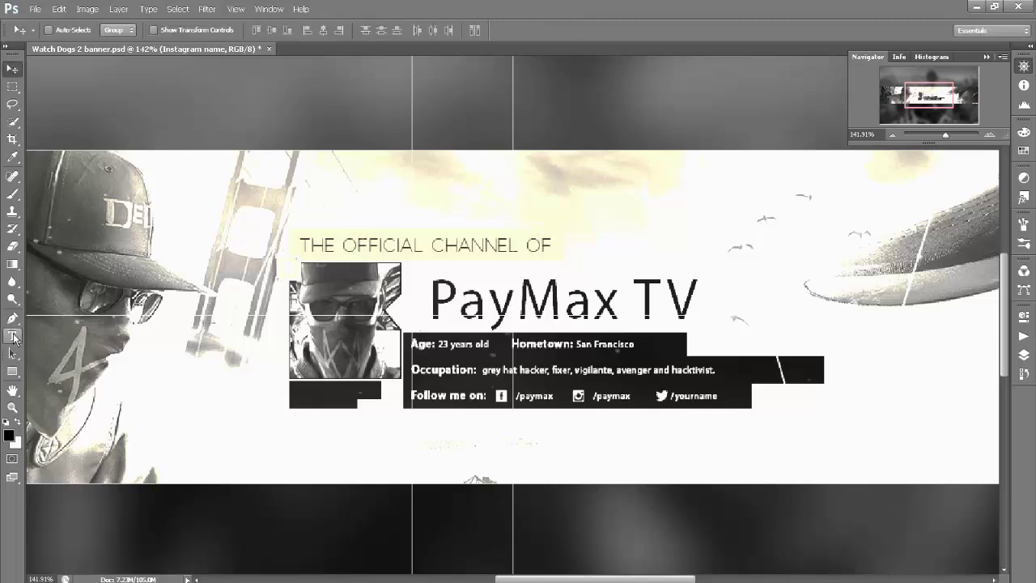
Step: Change the Twitter handle from /yourname to /PaYmaxTV1
left_click(12, 336)
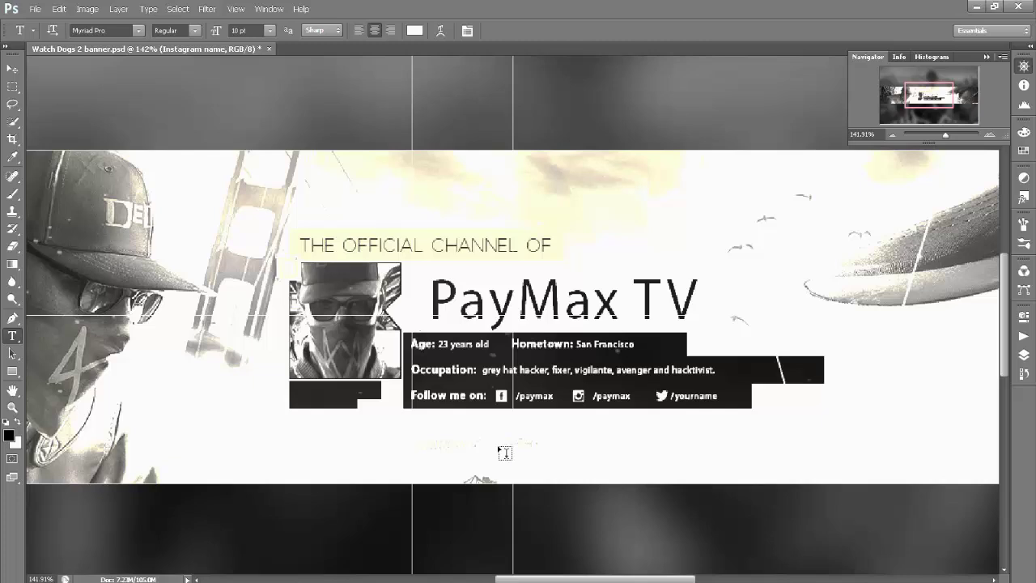
double_click(712, 396)
key("BackSpace")
key("BackSpace")
key("BackSpace")
type("/paymax")
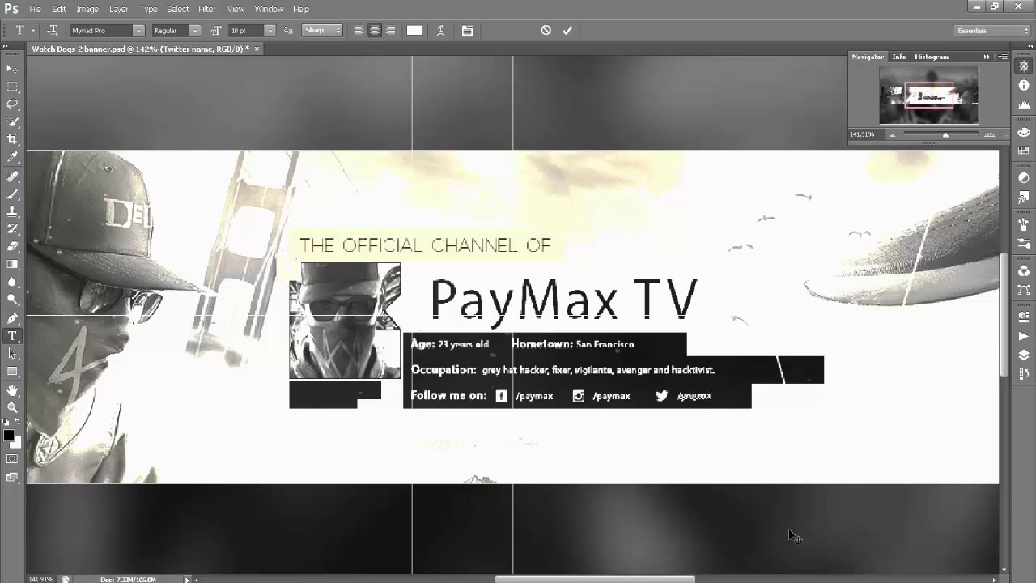
key("BackSpace")
key("BackSpace")
key("BackSpace")
key("BackSpace")
type("yMaxT")
type("V1")
left_click(568, 30)
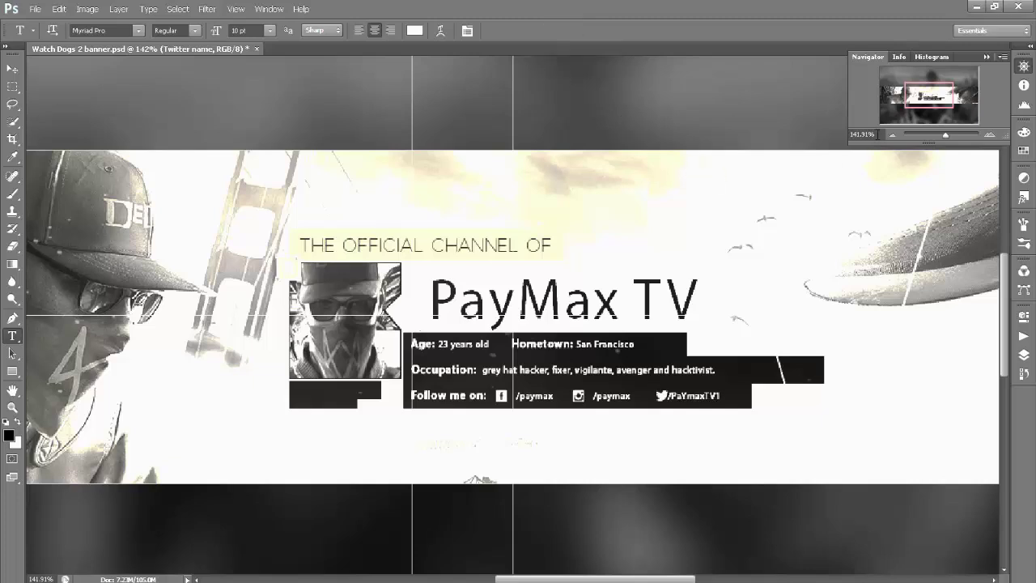
scroll(881, 139, "up", 2)
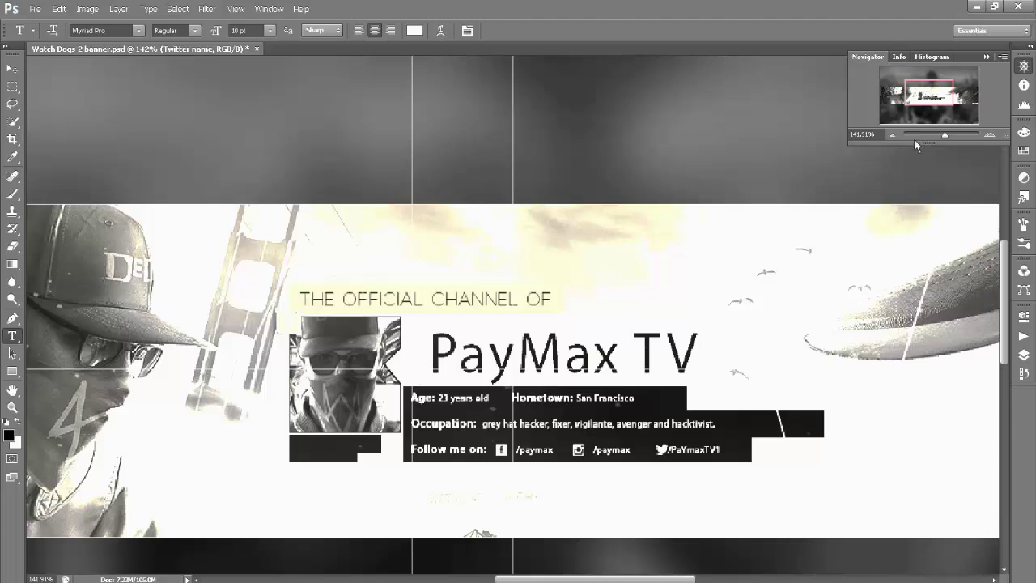
Step: Zoom out with the Navigator slider to view the whole finished banner
left_click_drag(913, 138, 938, 137)
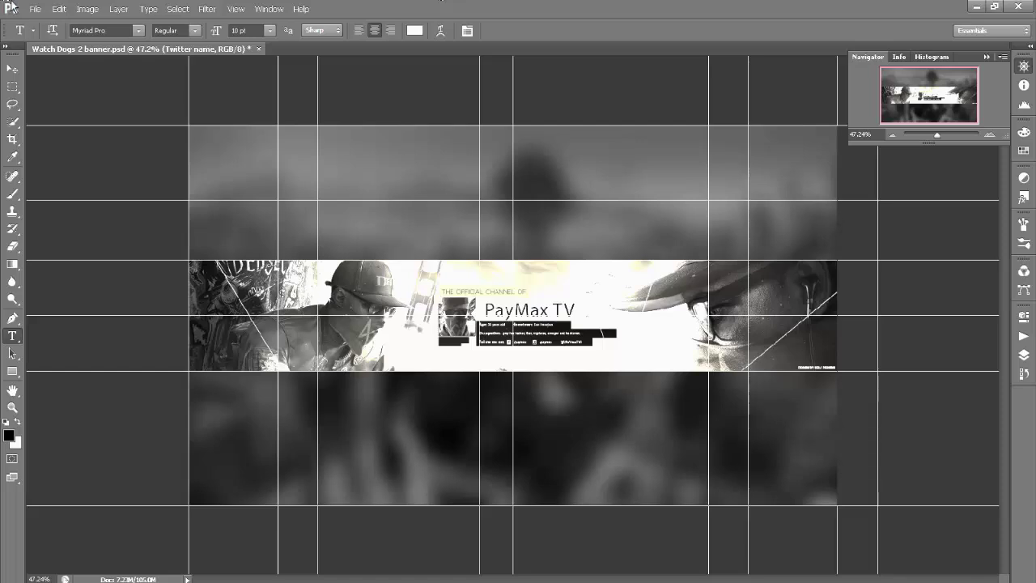
left_click(36, 11)
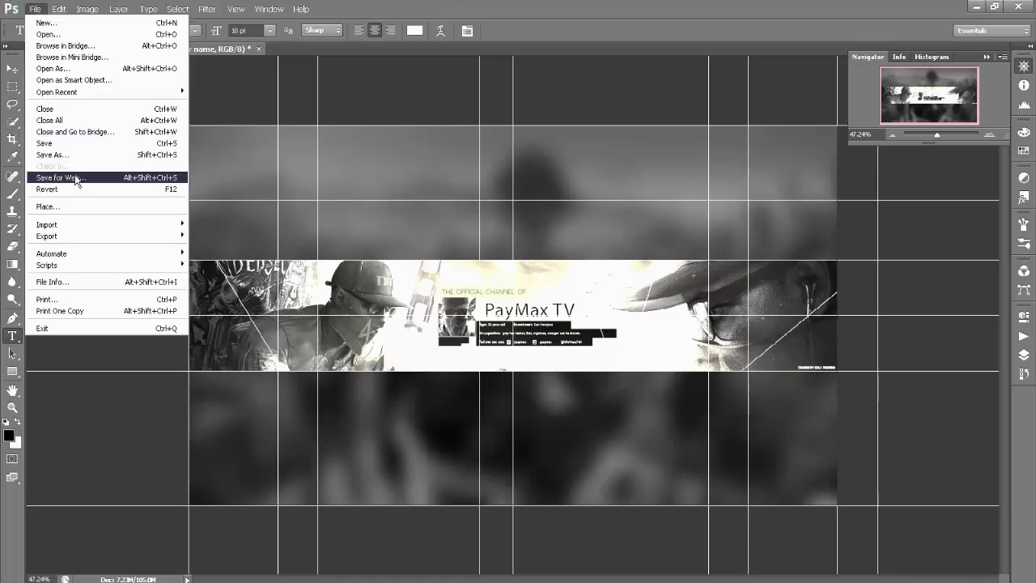
Step: Open Save for Web for the banner, exporting as PNG-24 at 2120 × 1192 px
left_click(116, 462)
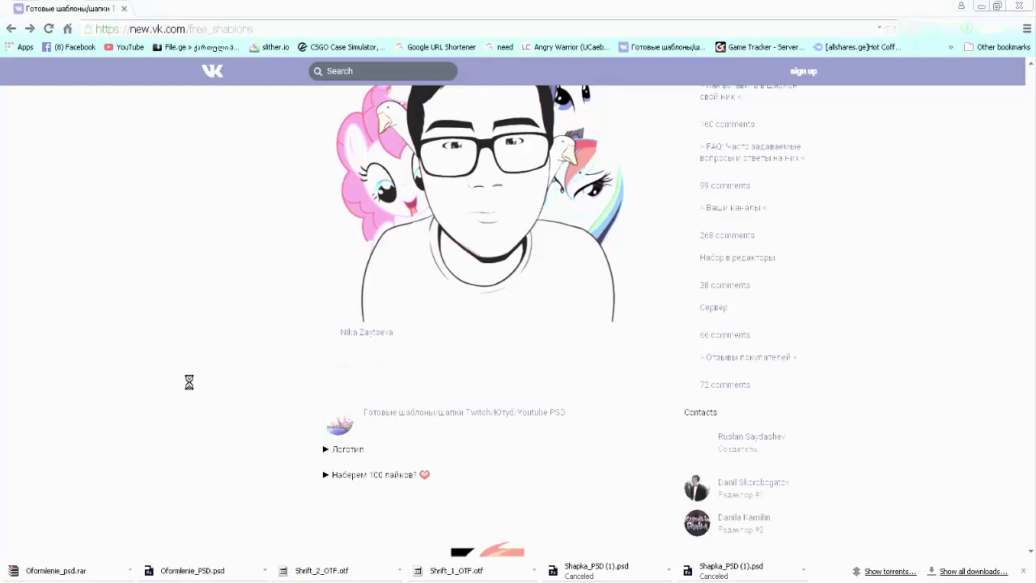
left_click(35, 9)
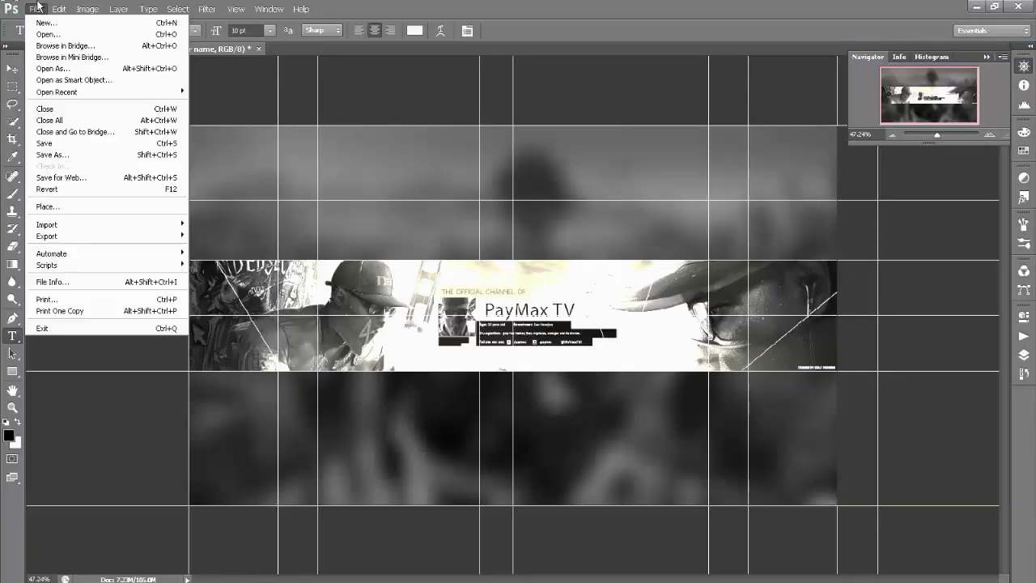
left_click(81, 178)
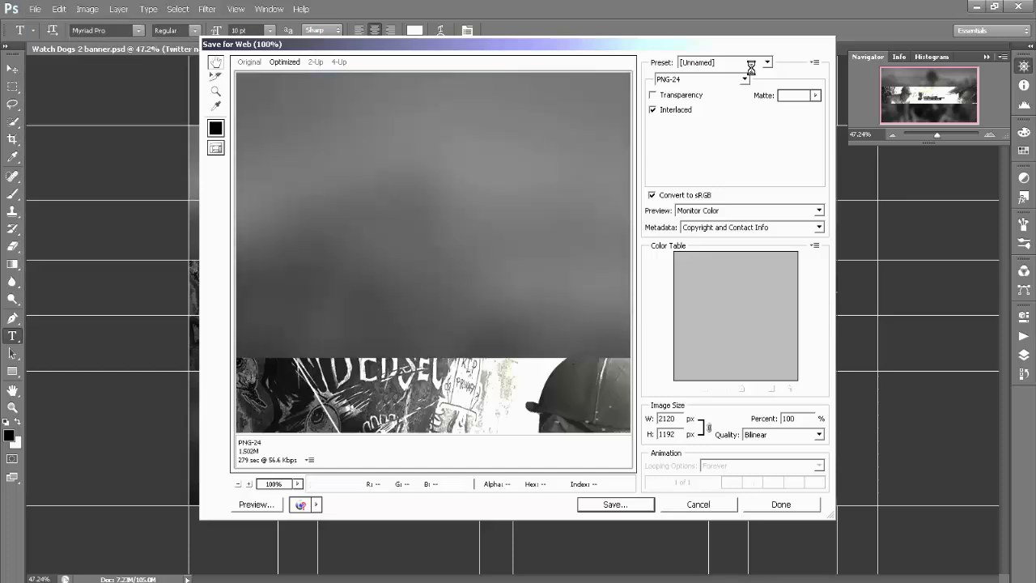
Step: Keep PNG-24 as the Save for Web format and proceed to saving the banner image
left_click(743, 79)
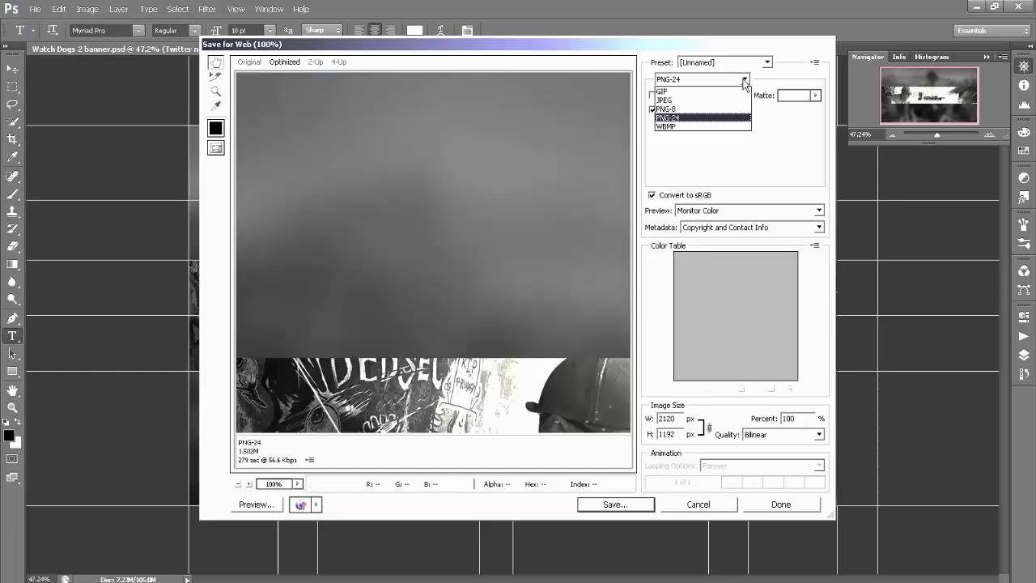
left_click(696, 117)
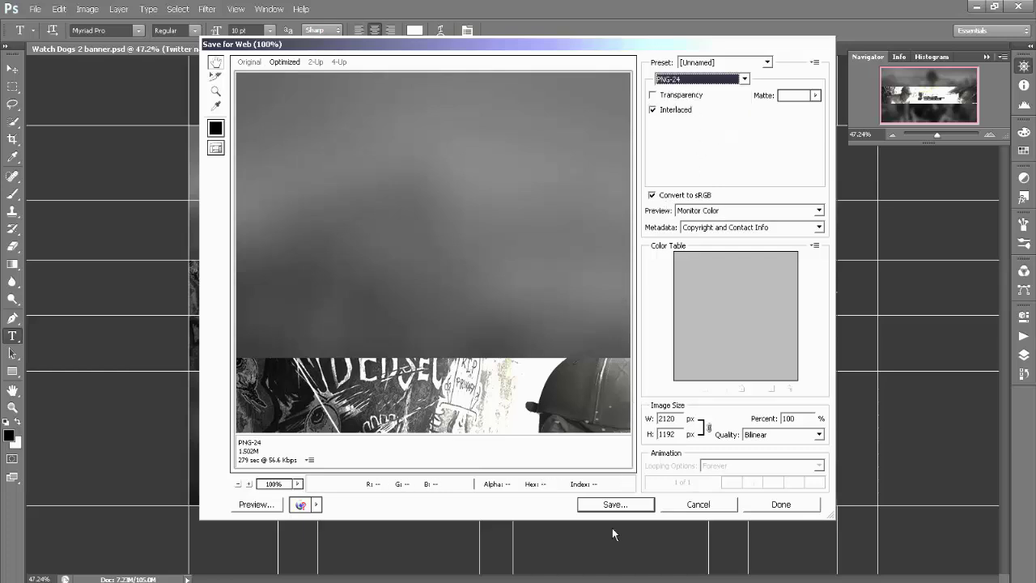
left_click(612, 503)
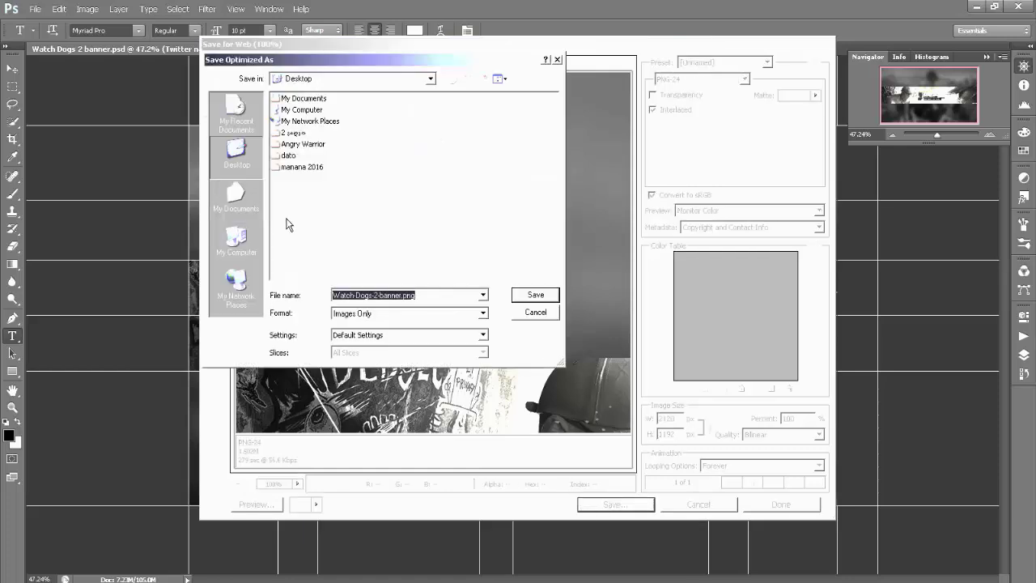
Step: Save the banner PNG to the Desktop under the name 'Banner Tutorial'
key("BackSpace")
type("Banner Tutoria")
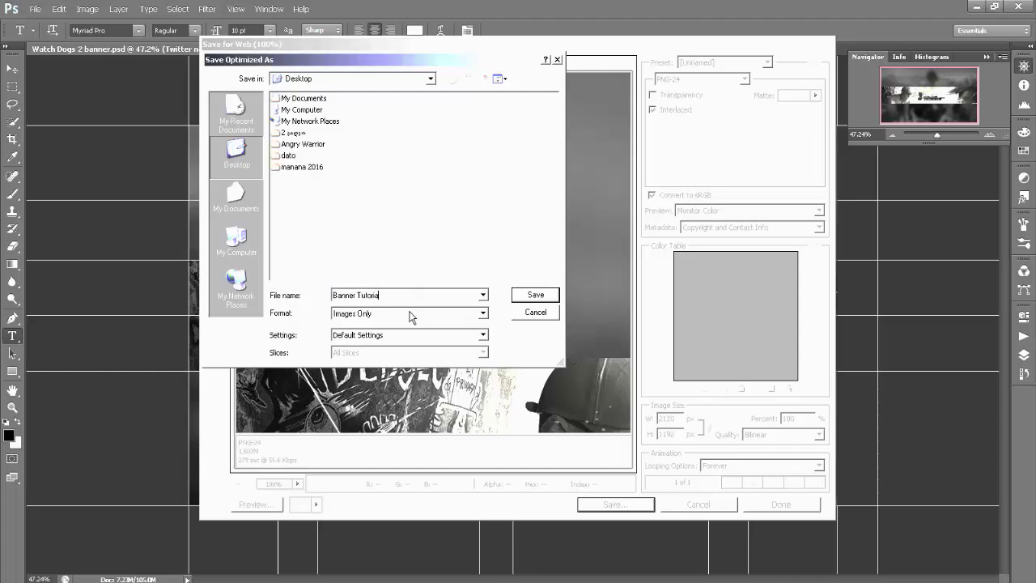
type("l")
left_click(535, 296)
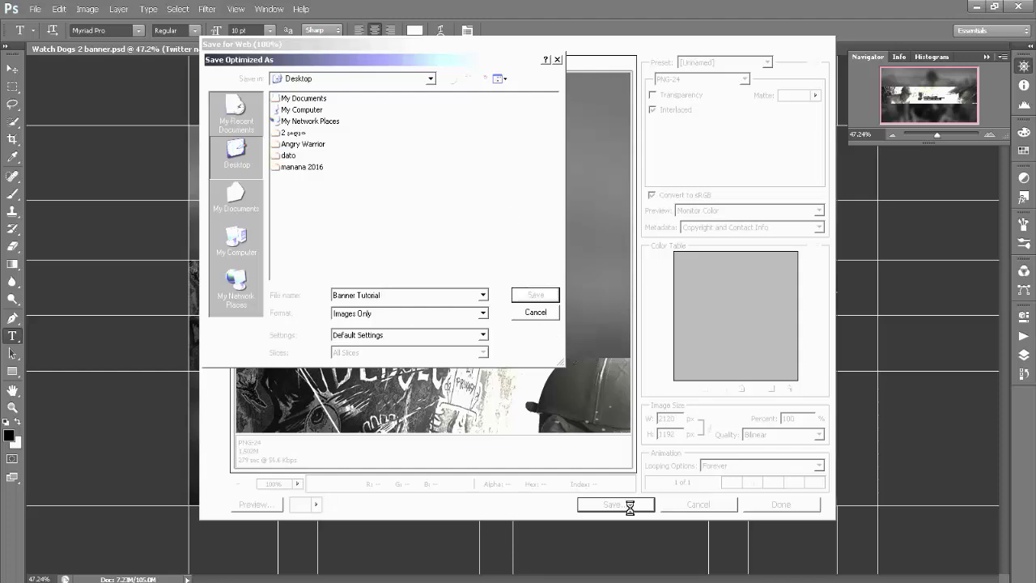